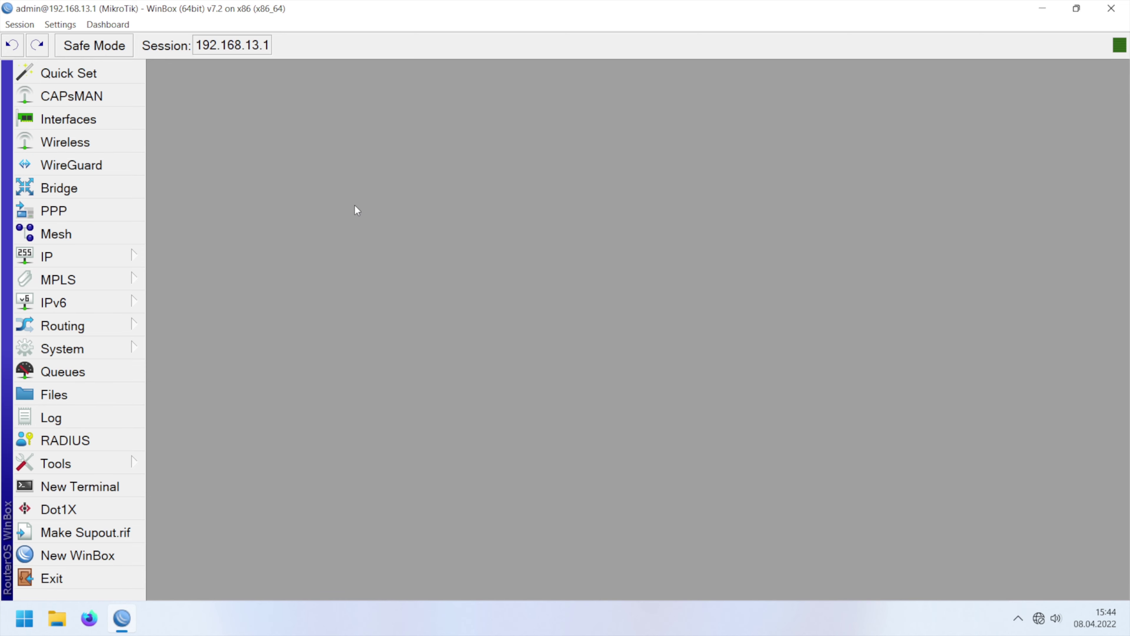
Create a new bridge interface named bridge-lan
click(141, 194)
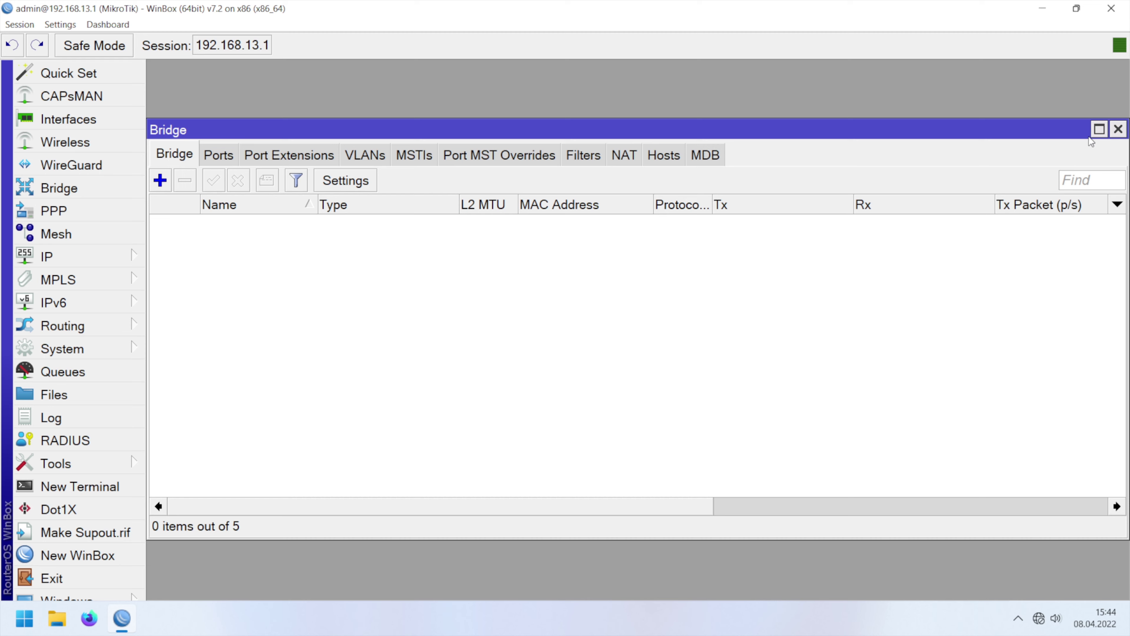
click(1097, 130)
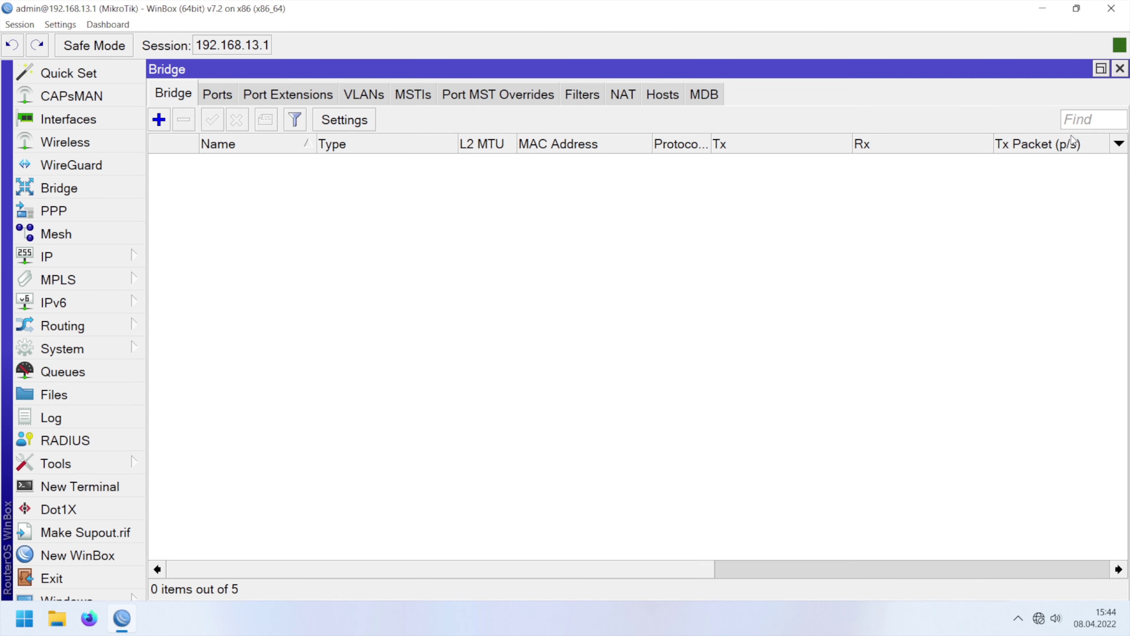
click(159, 120)
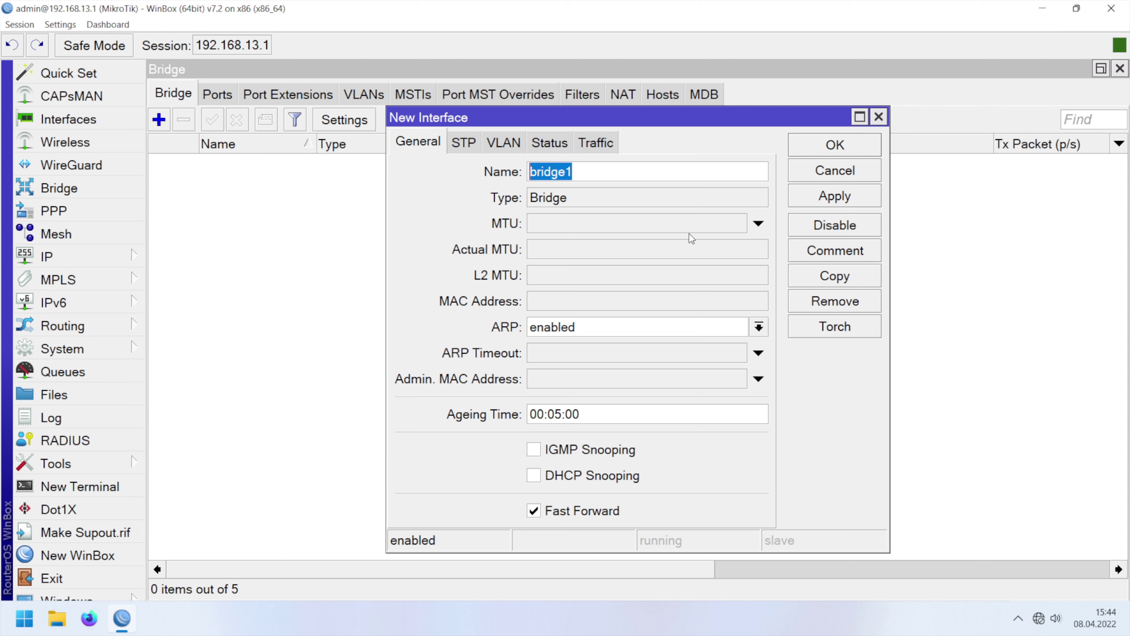
text(bridge-lan)
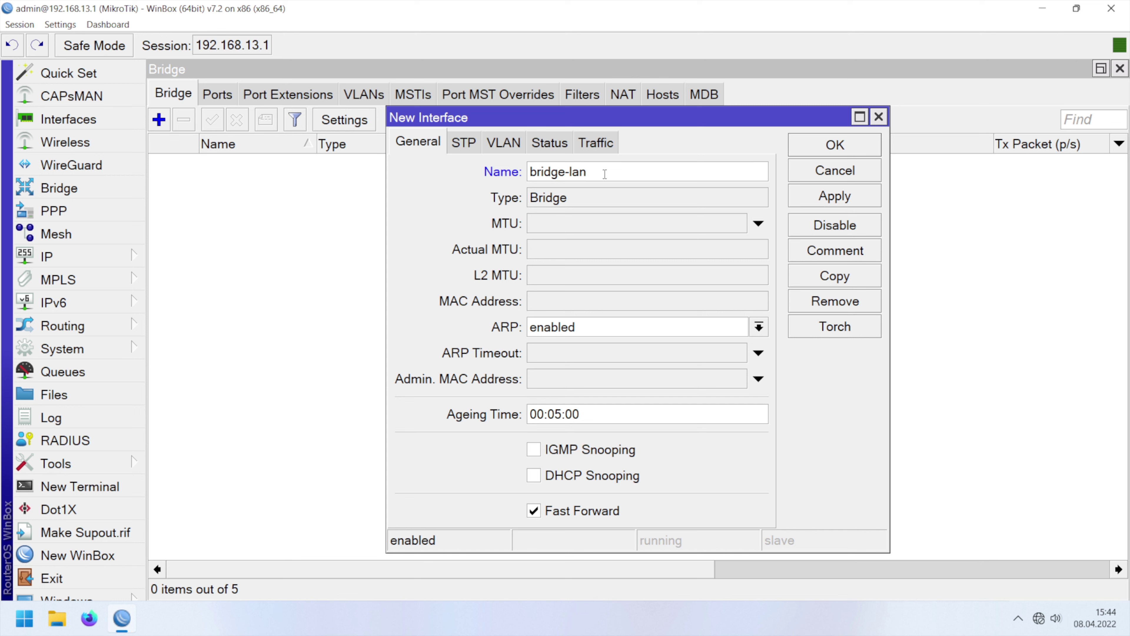
click(824, 200)
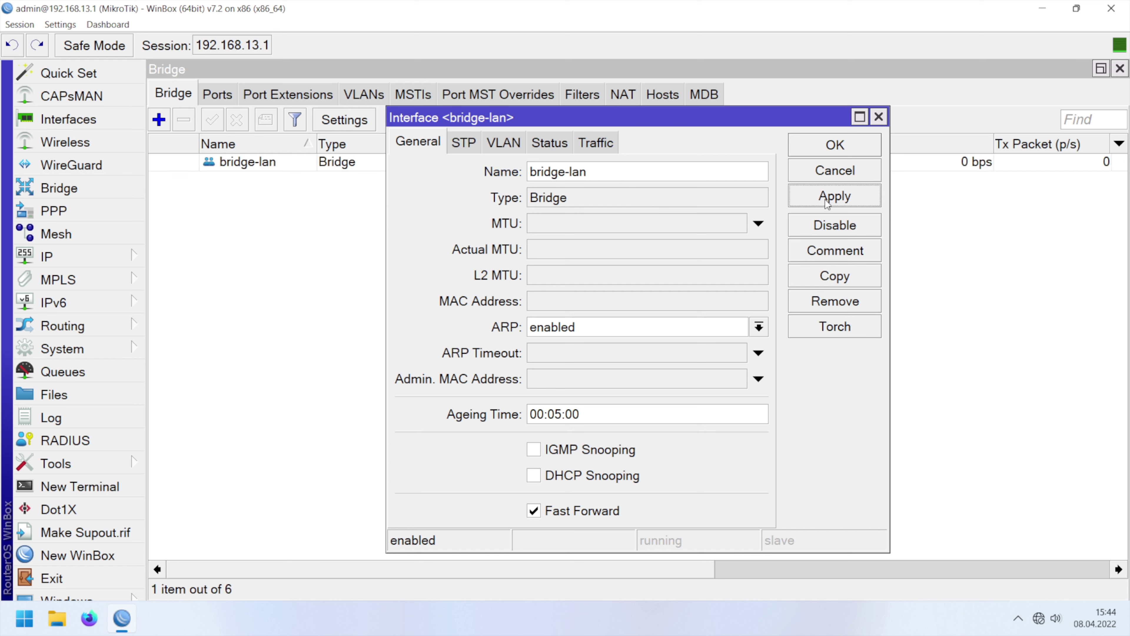
click(824, 145)
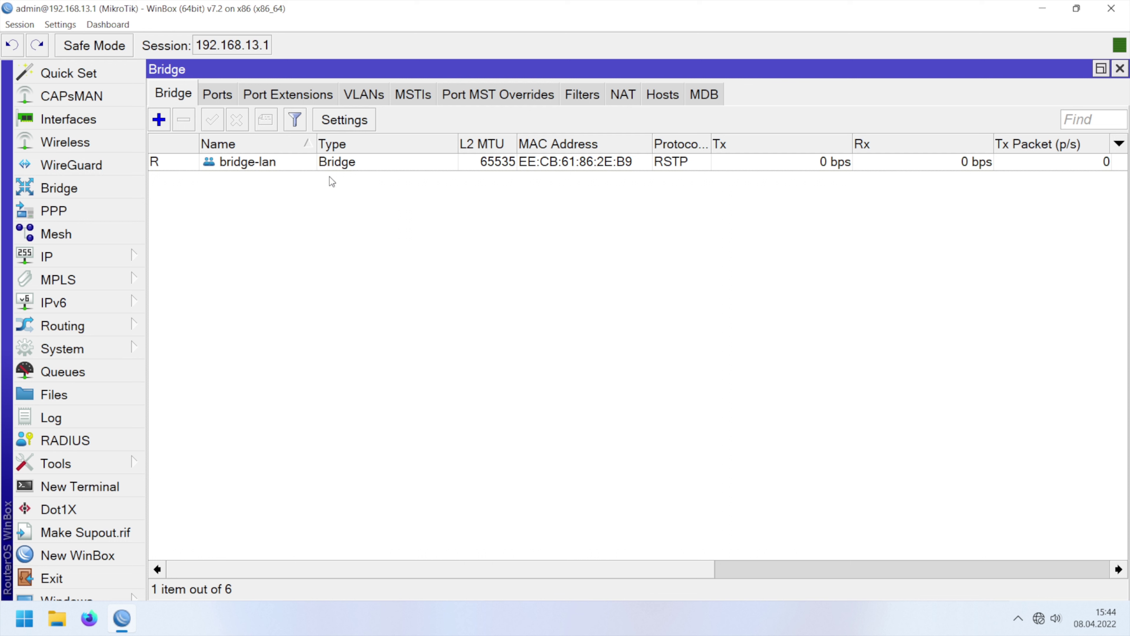
Add ether2 as a port of the bridge-lan bridge
click(226, 99)
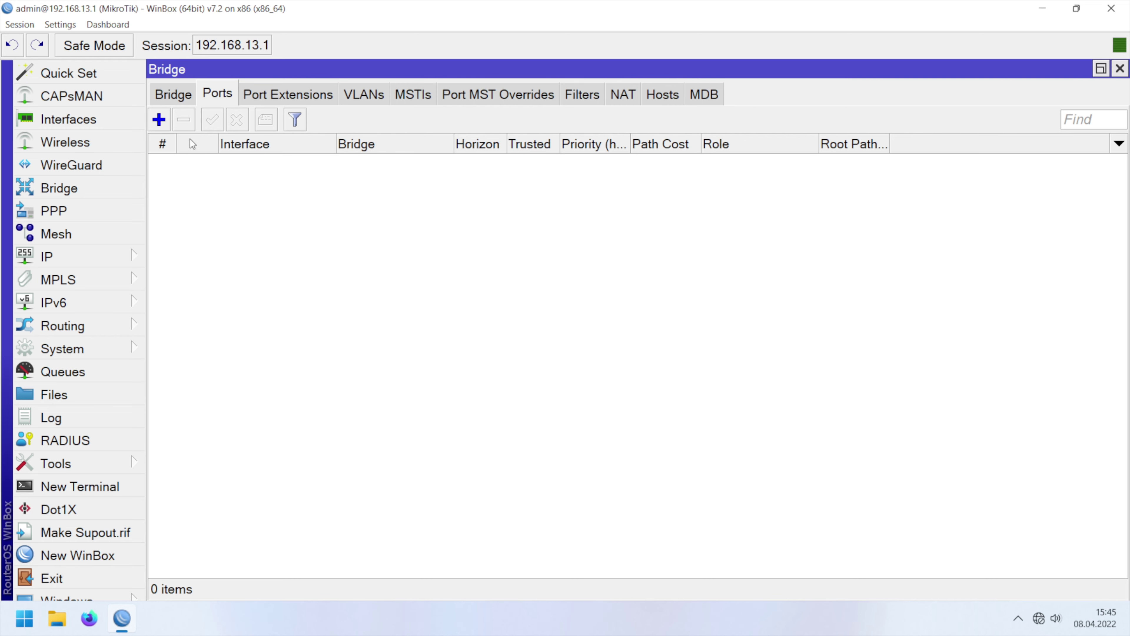
click(158, 119)
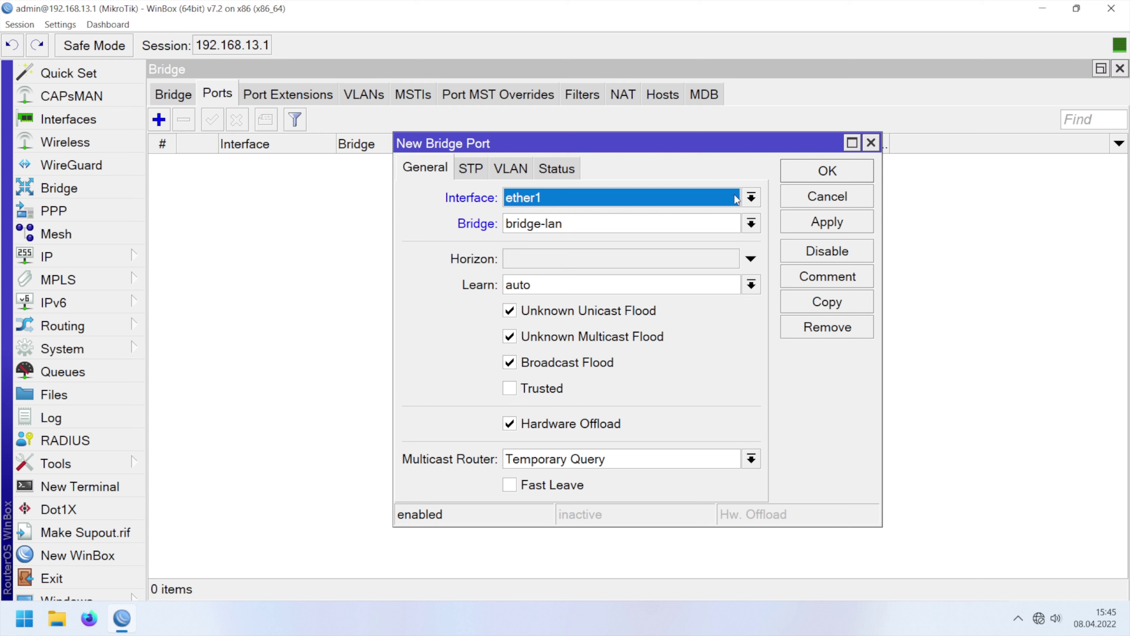
click(751, 198)
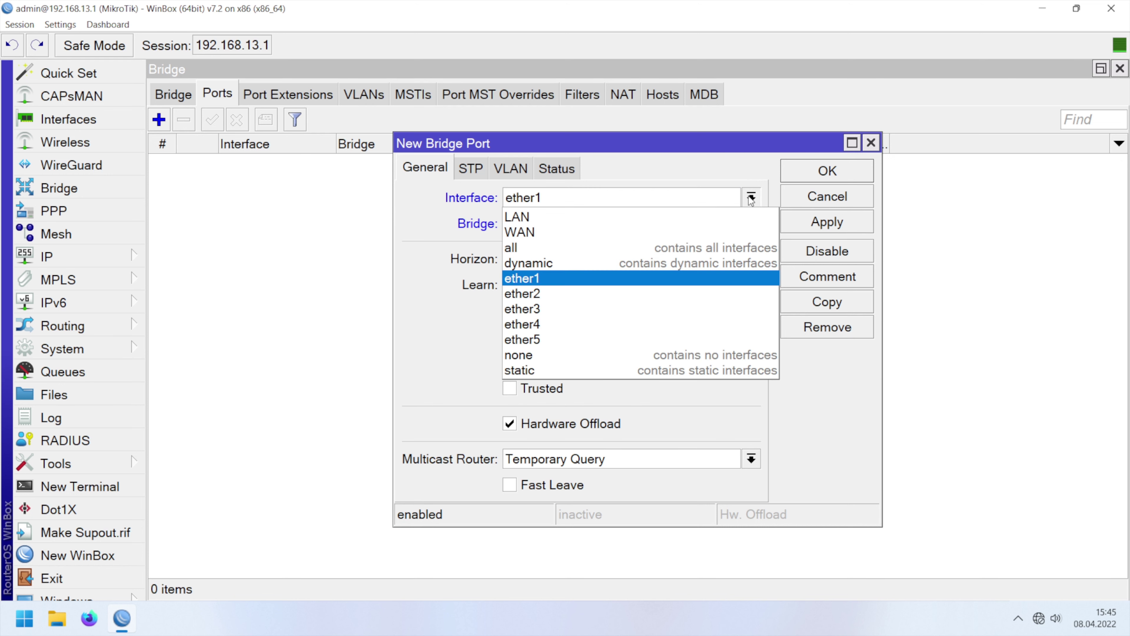
click(580, 292)
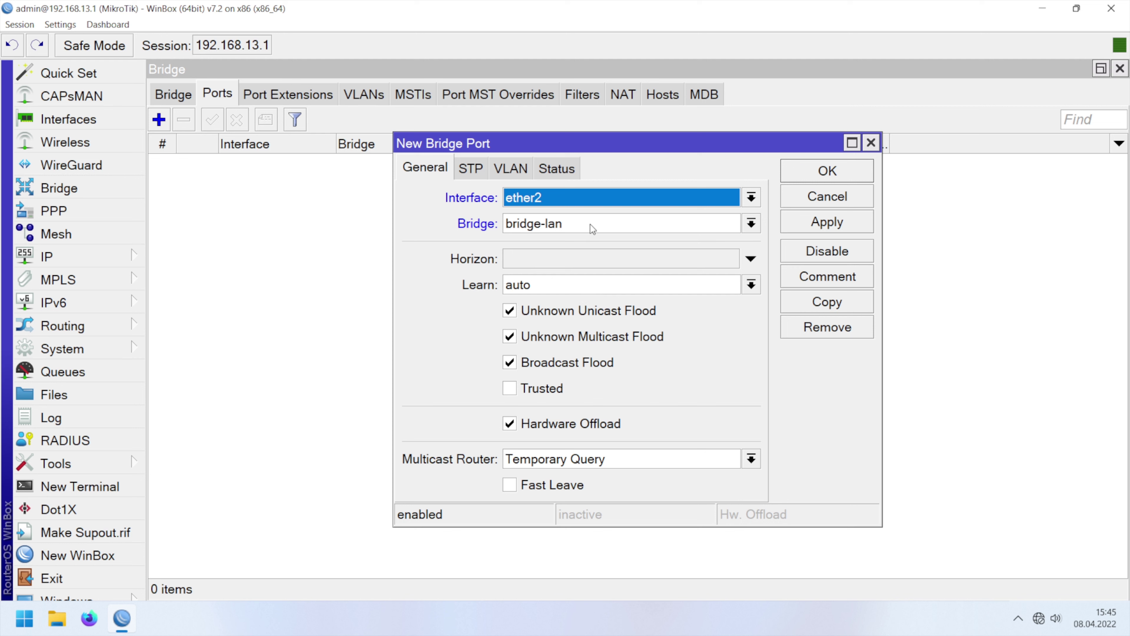
click(752, 223)
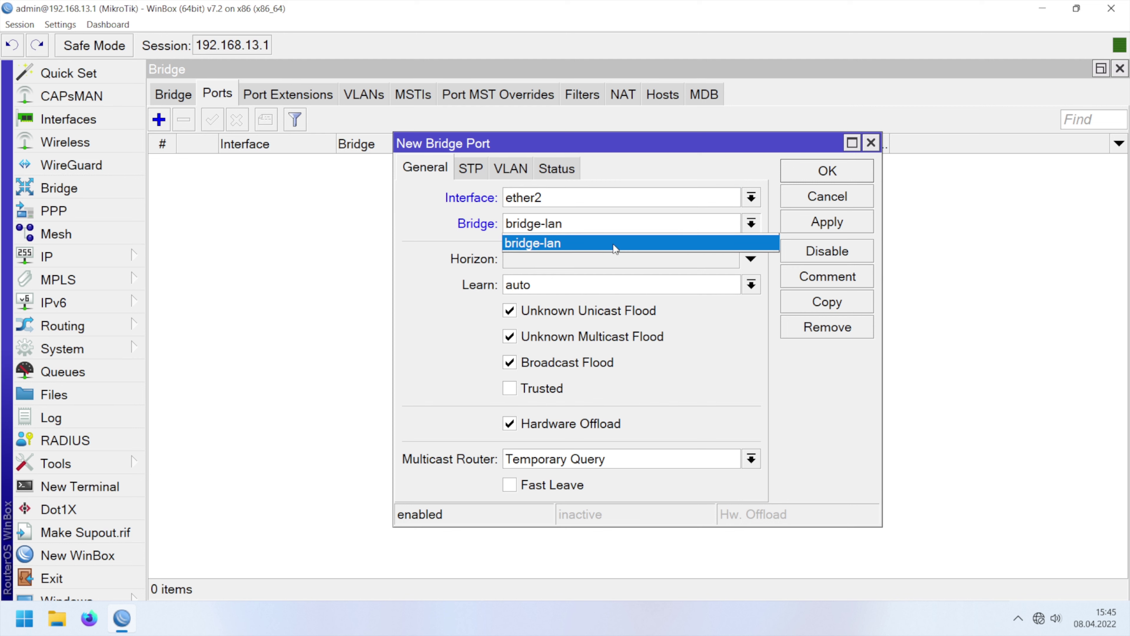
click(588, 248)
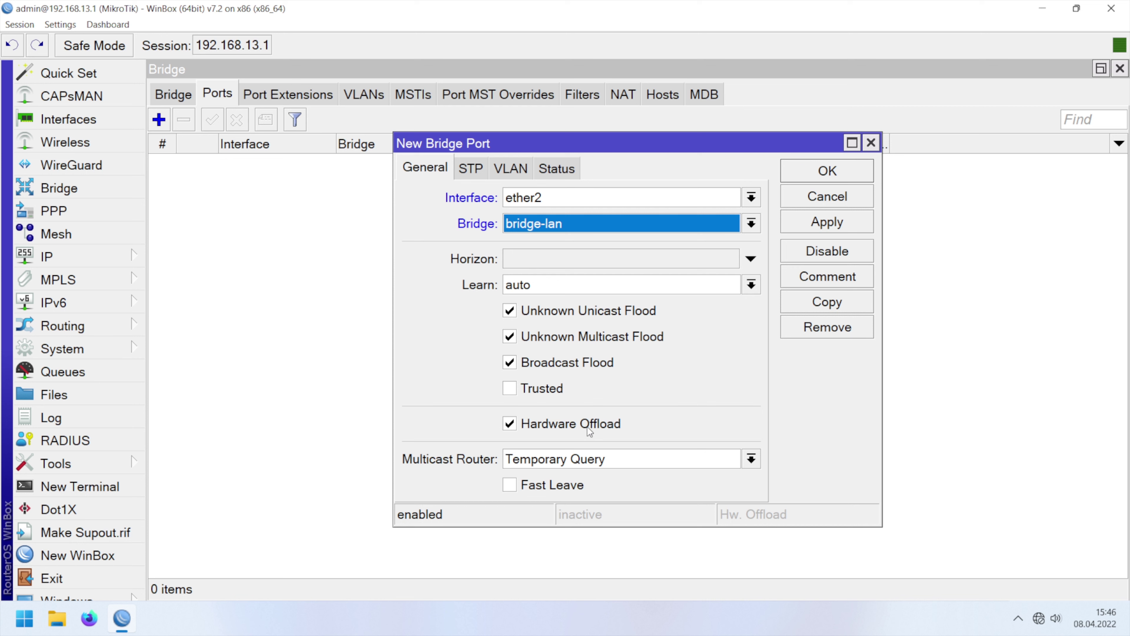
click(824, 227)
click(818, 175)
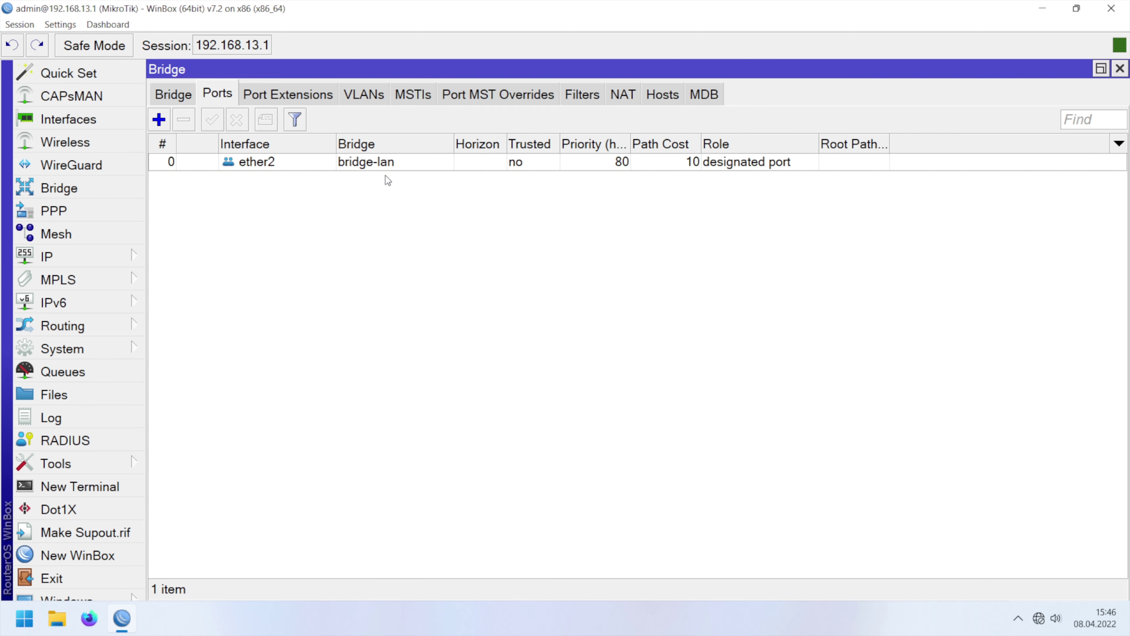
Add ether3 as a port of the bridge-lan bridge
click(165, 124)
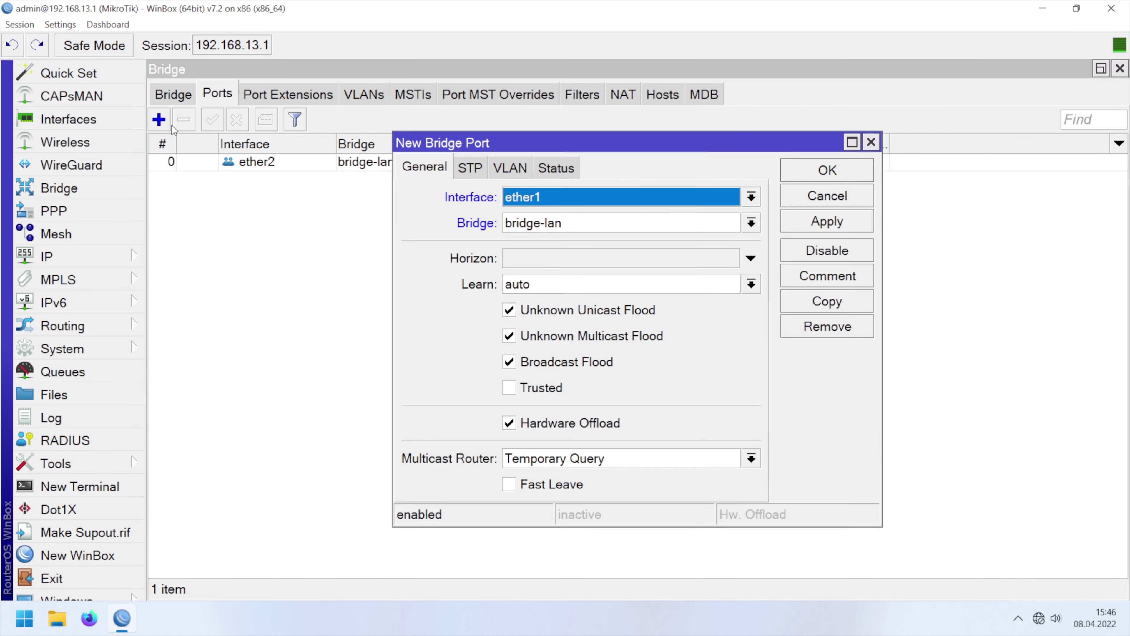
click(625, 196)
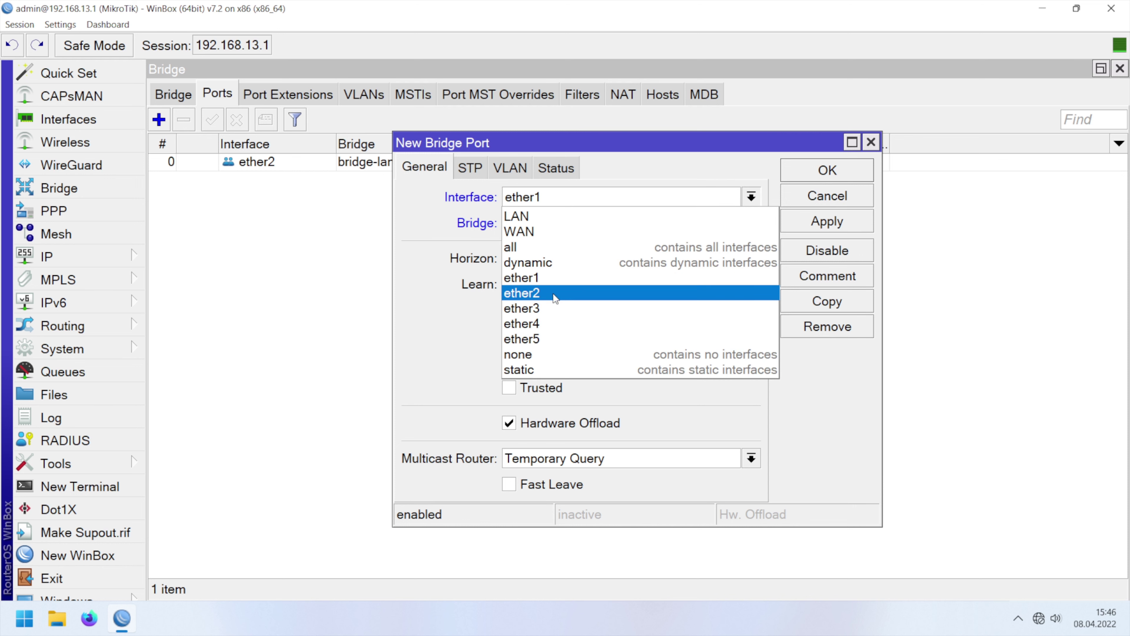
click(540, 306)
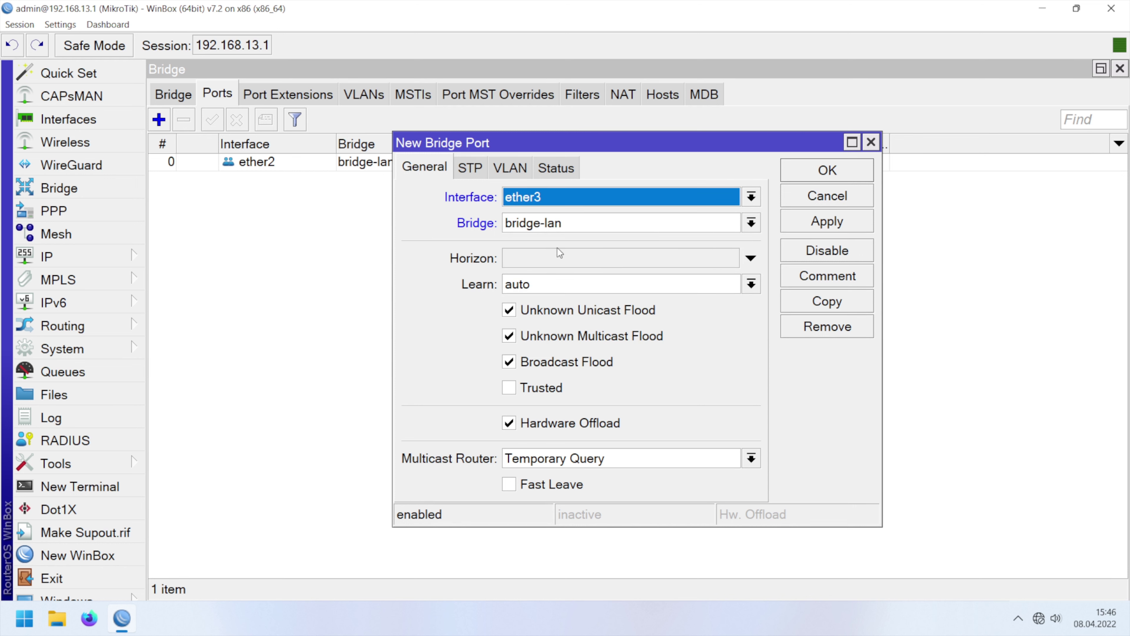
click(825, 228)
click(815, 175)
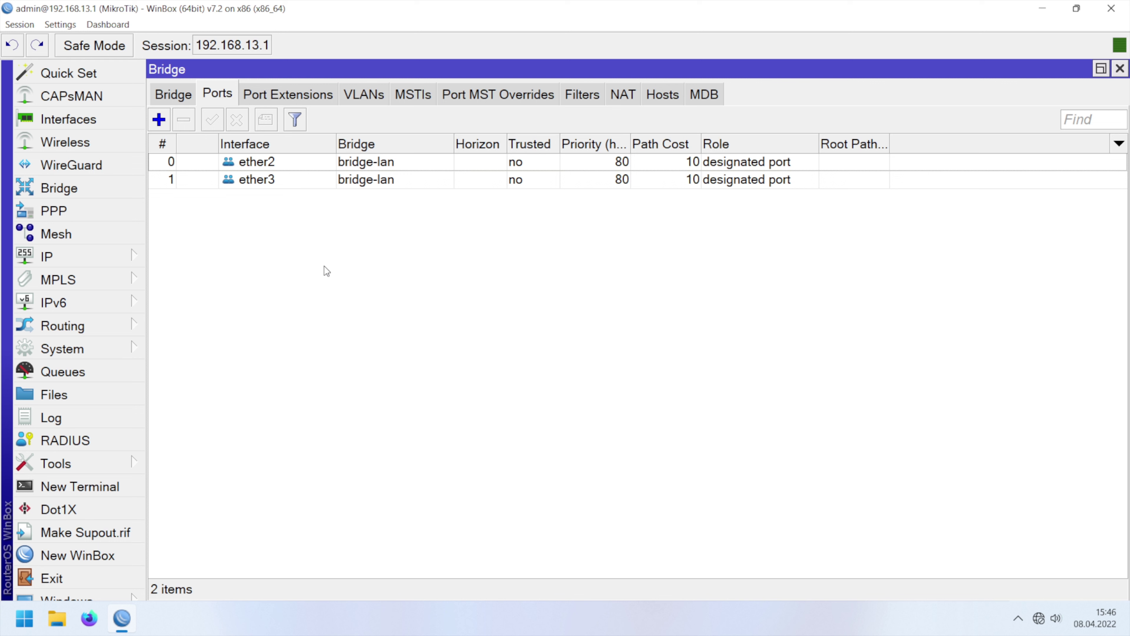
Create a second bridge interface named bridge-gast
click(171, 94)
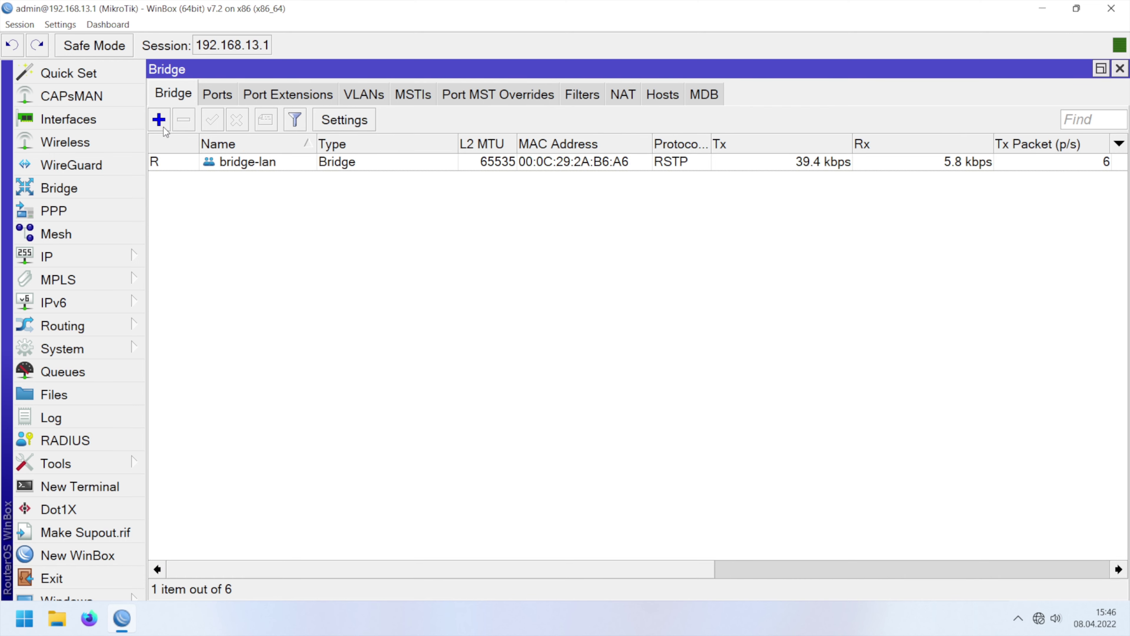
click(158, 119)
click(581, 175)
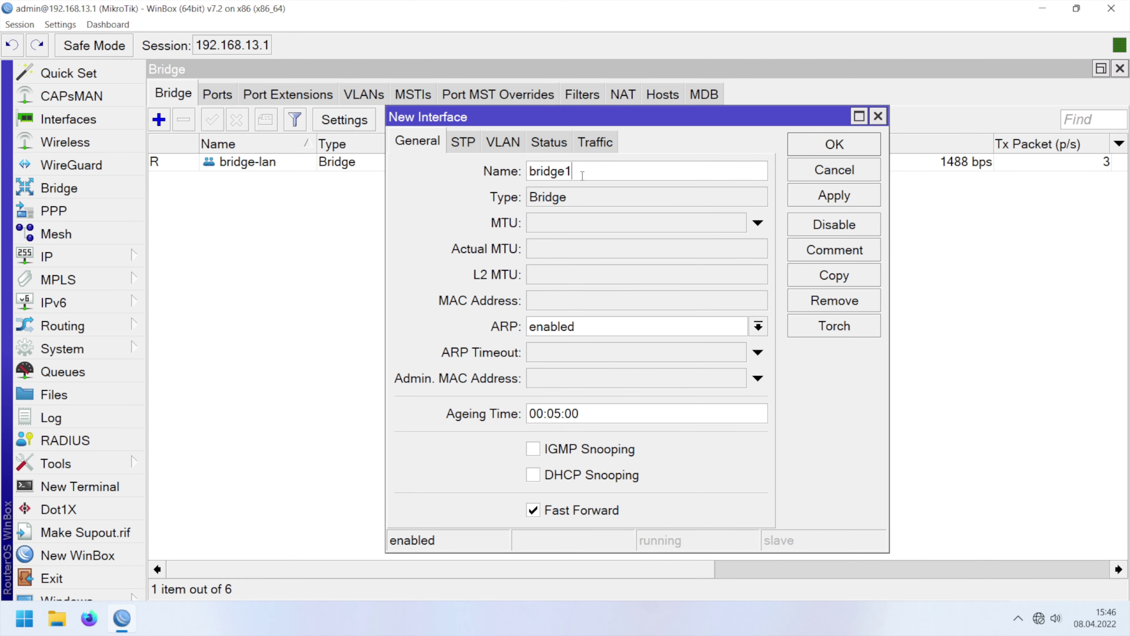
drag(582, 175, 568, 179)
text(-gast)
click(832, 200)
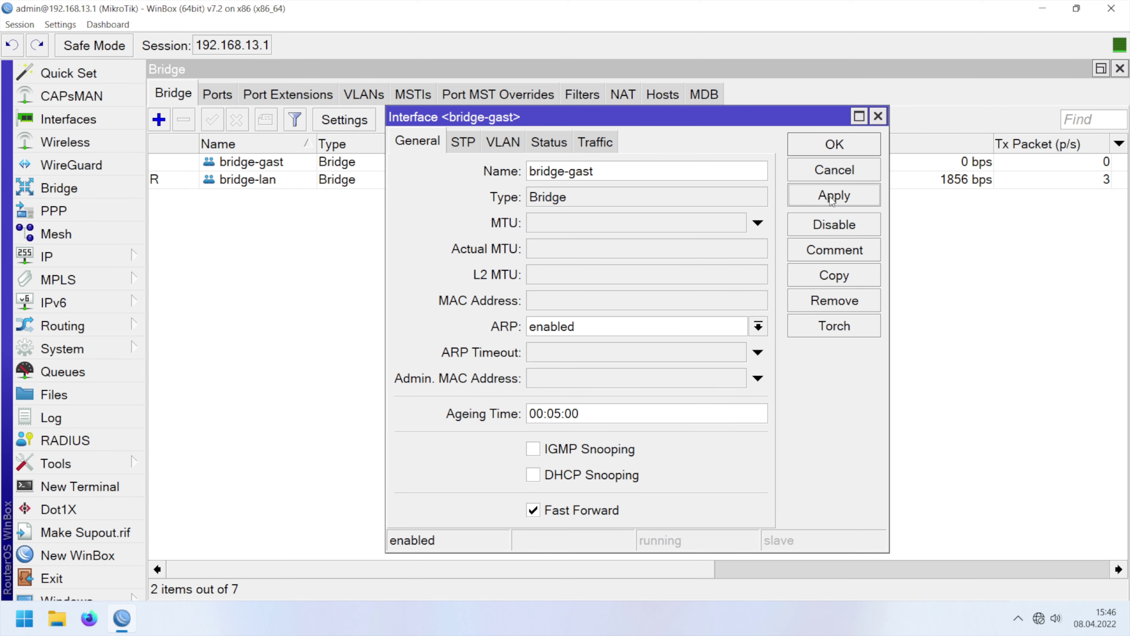
click(820, 151)
Add ether4 as a port of the bridge-gast bridge
click(221, 98)
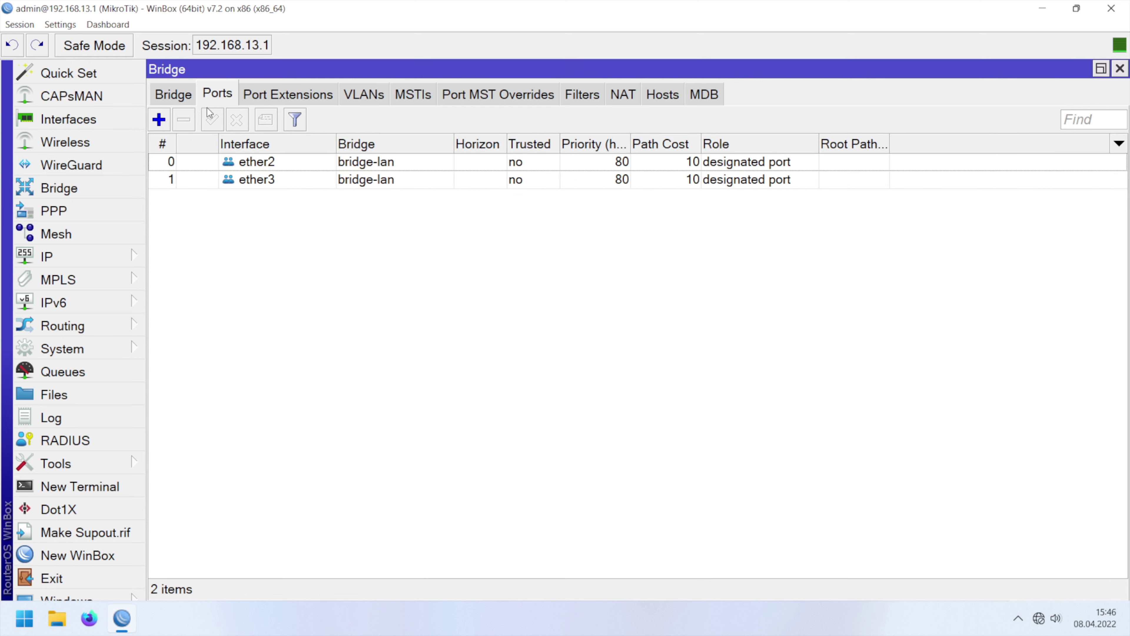
click(164, 118)
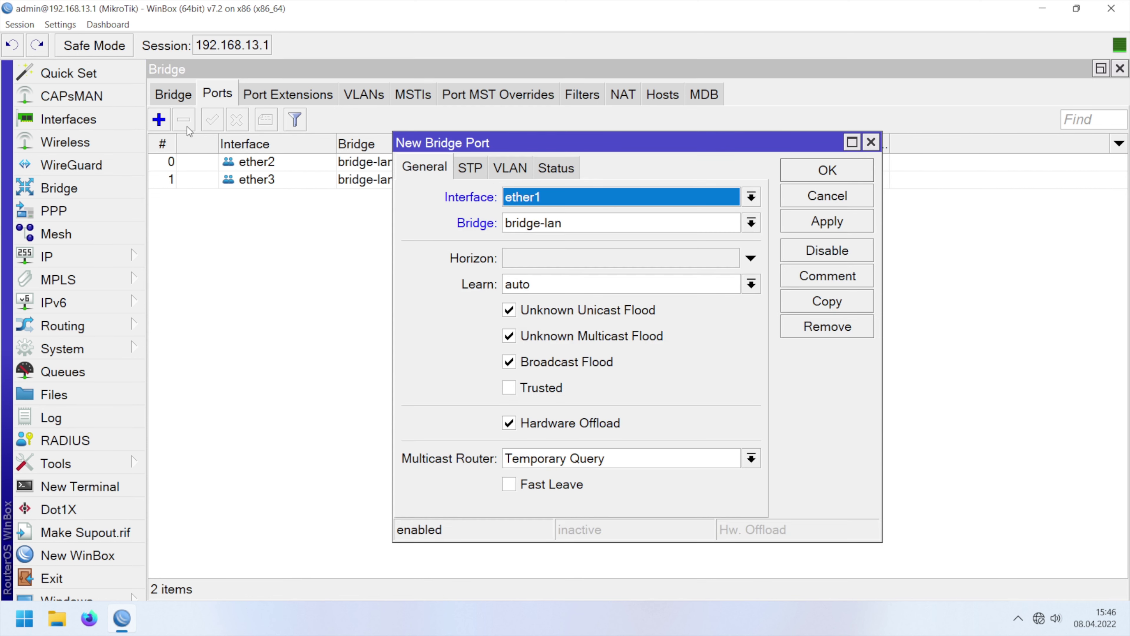
click(751, 197)
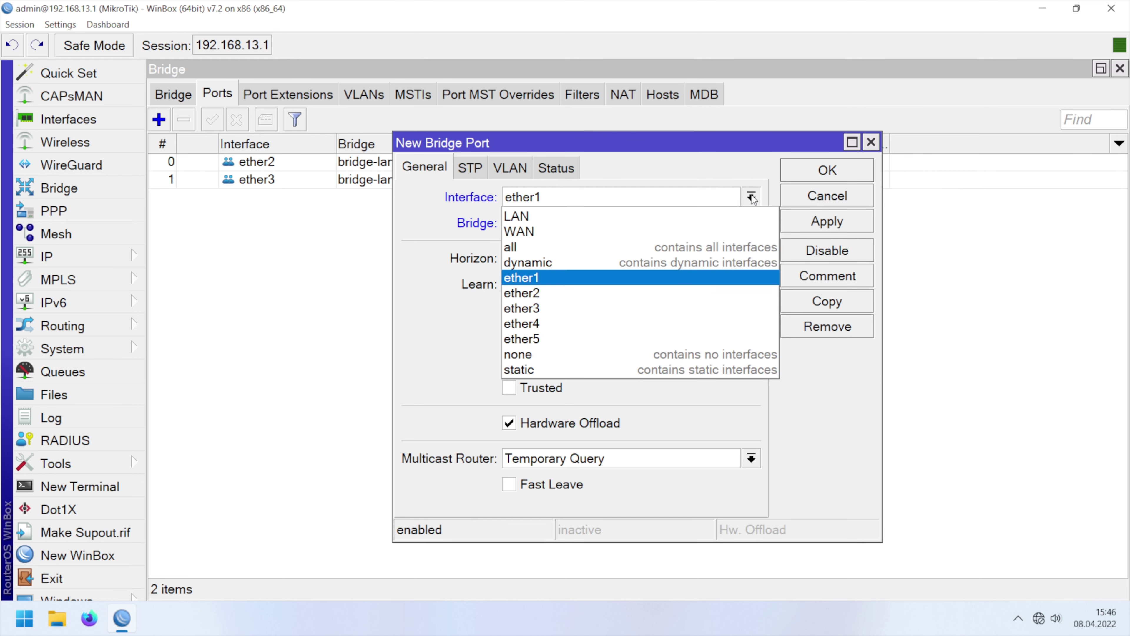
click(595, 323)
click(752, 222)
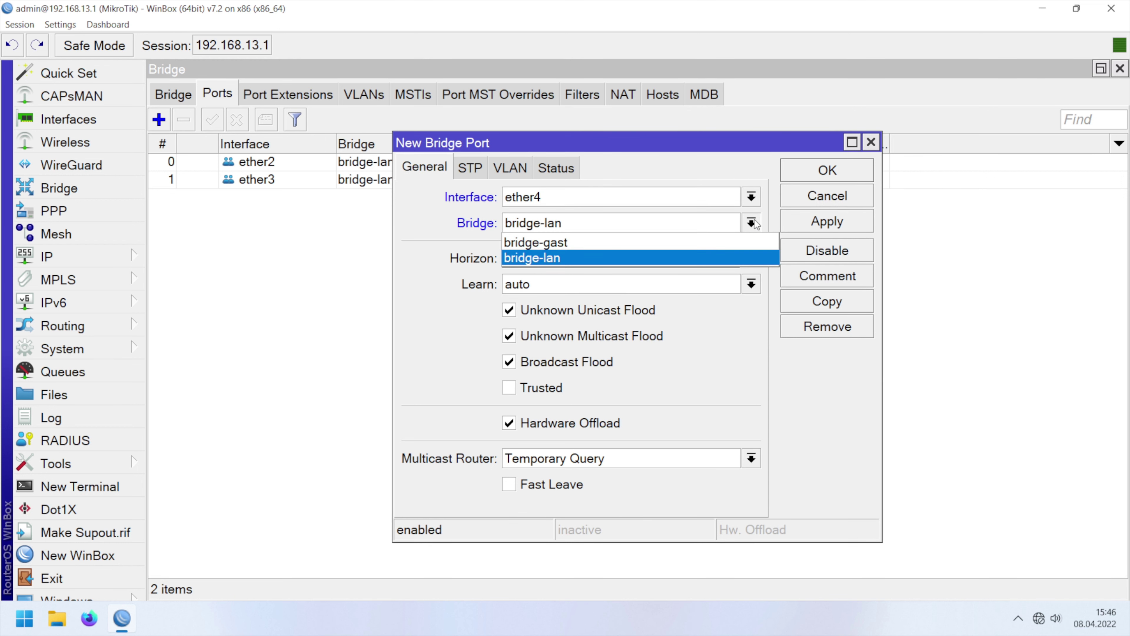
click(593, 248)
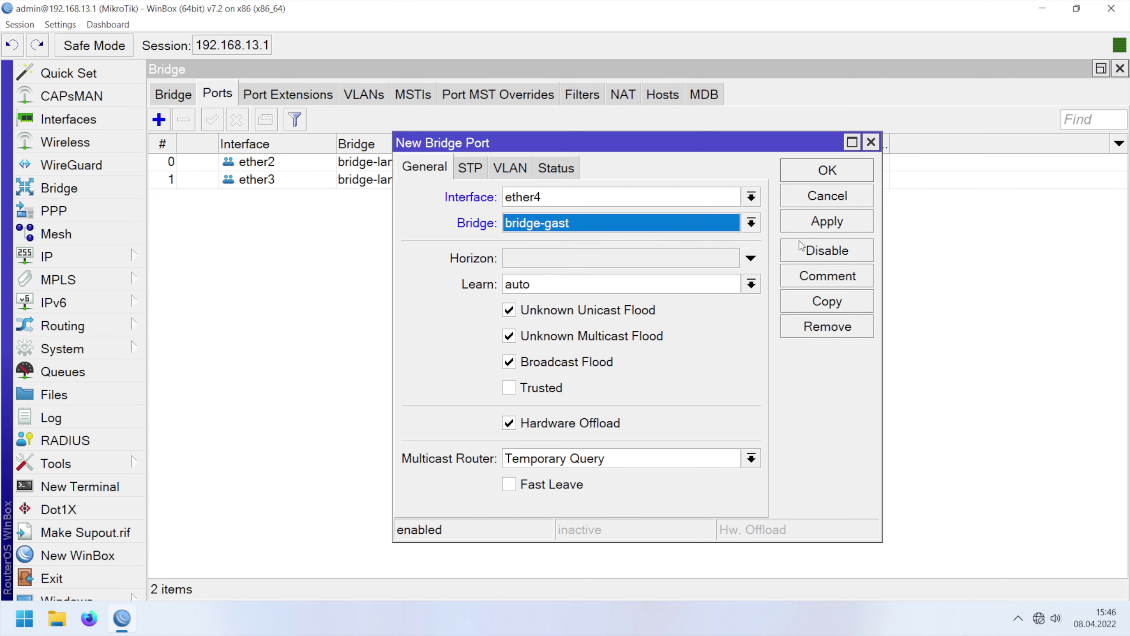
click(827, 225)
click(815, 171)
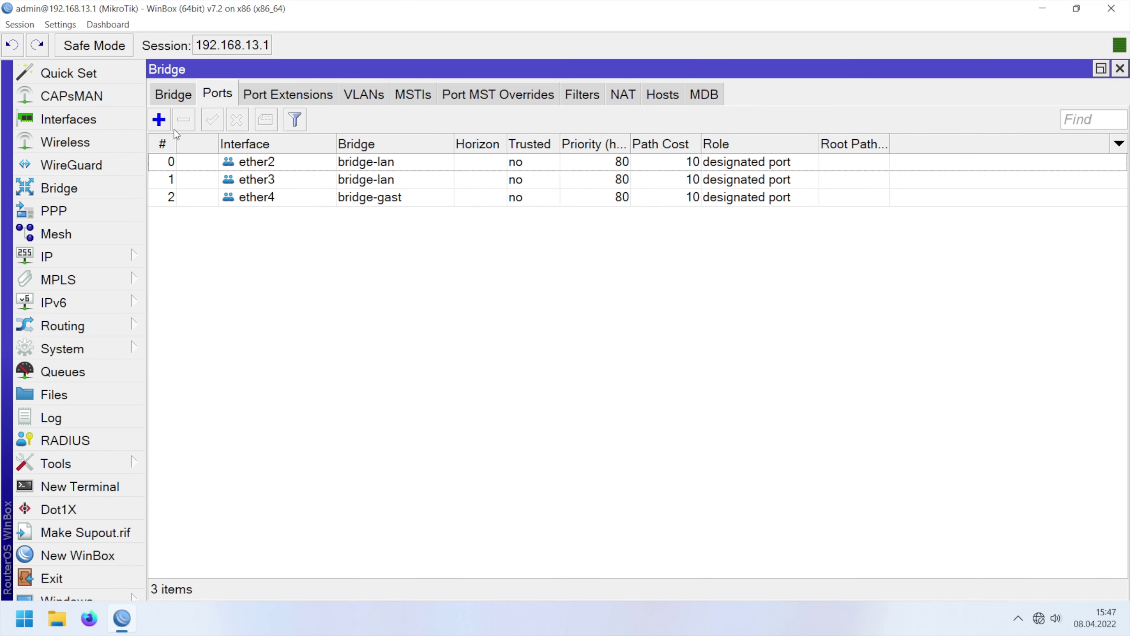
Add ether5 as a port of the bridge-gast bridge
click(166, 126)
click(750, 200)
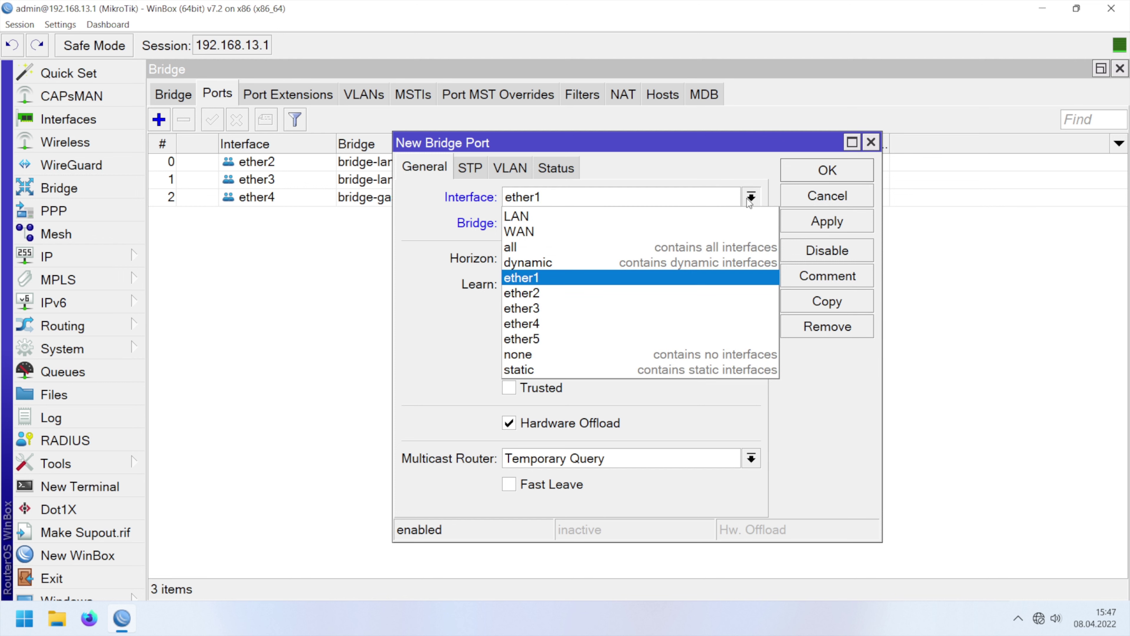
click(578, 341)
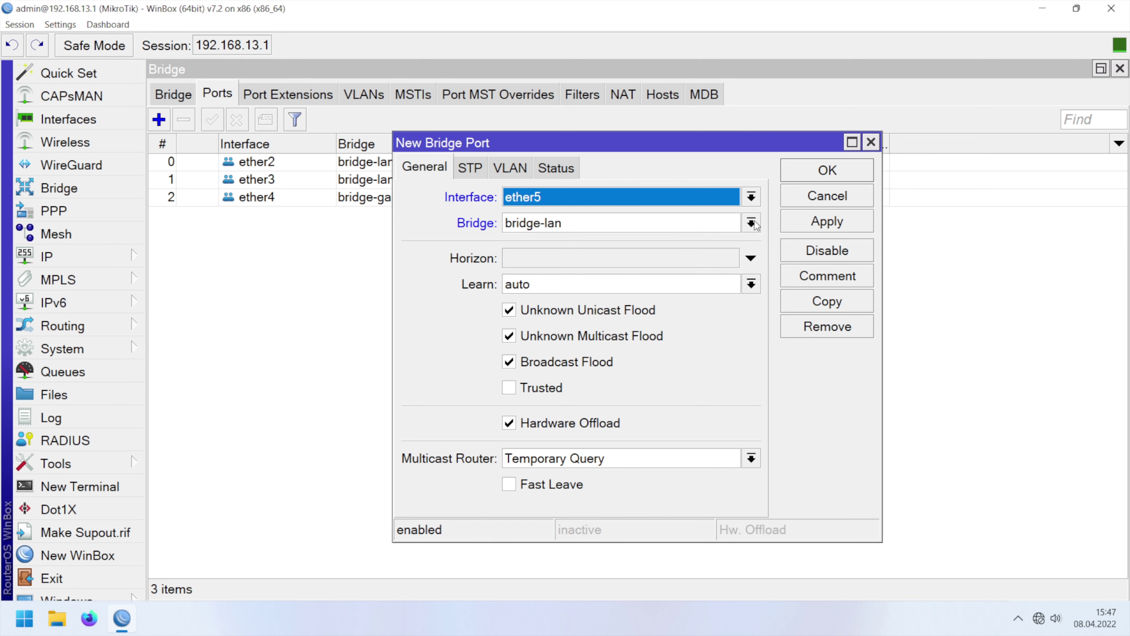
click(751, 222)
click(700, 245)
click(816, 225)
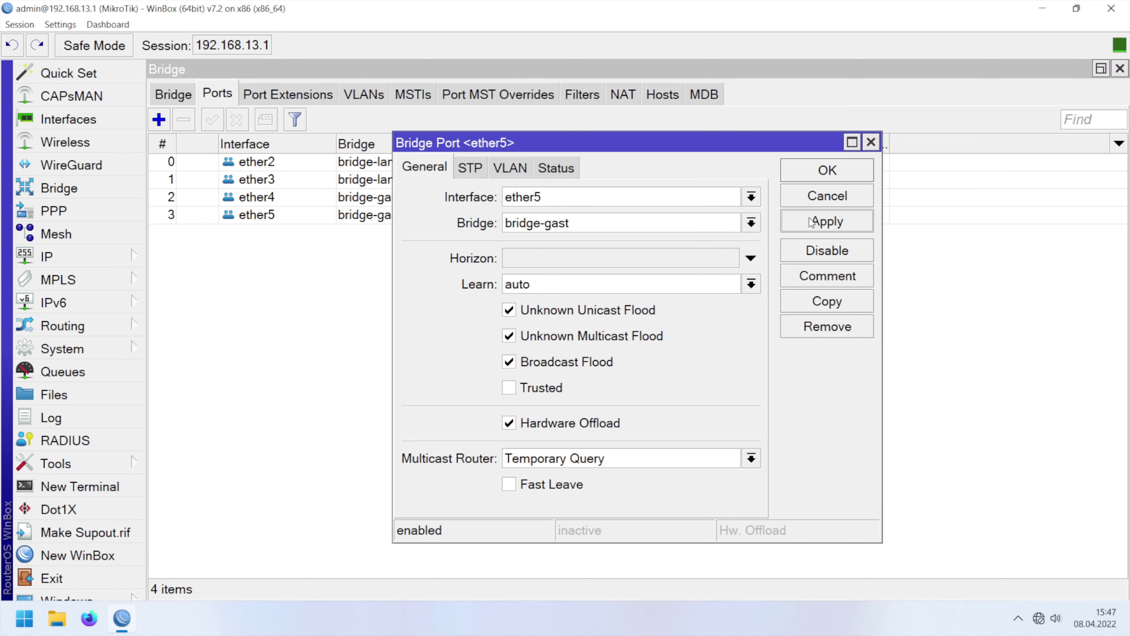
click(812, 177)
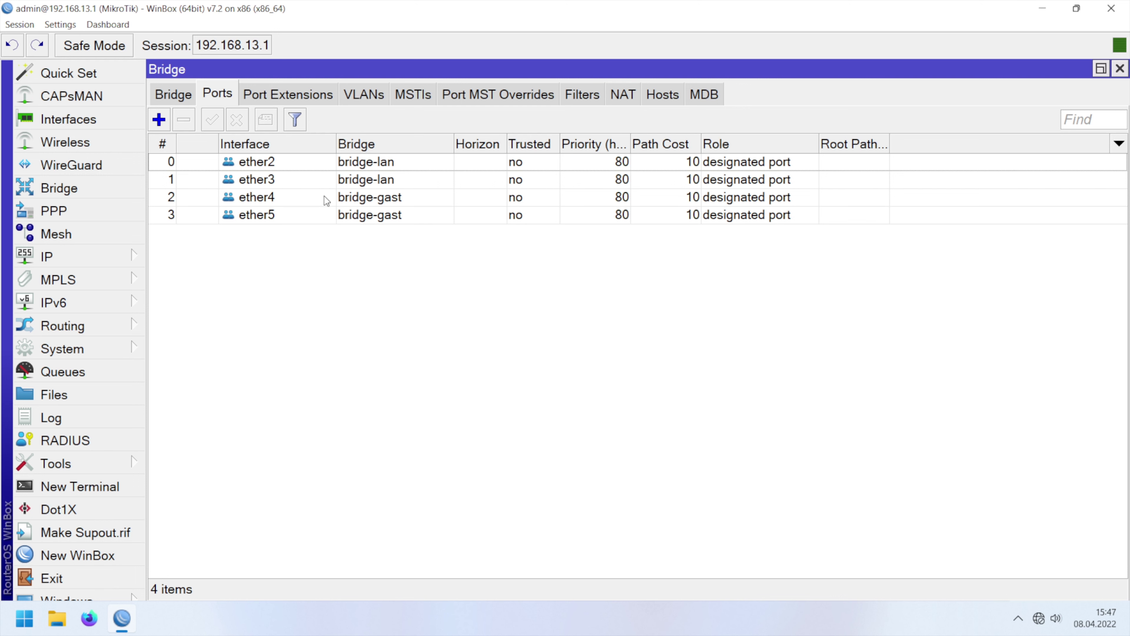
Change the interface of the DHCP-DMZ server to bridge-gast
click(127, 258)
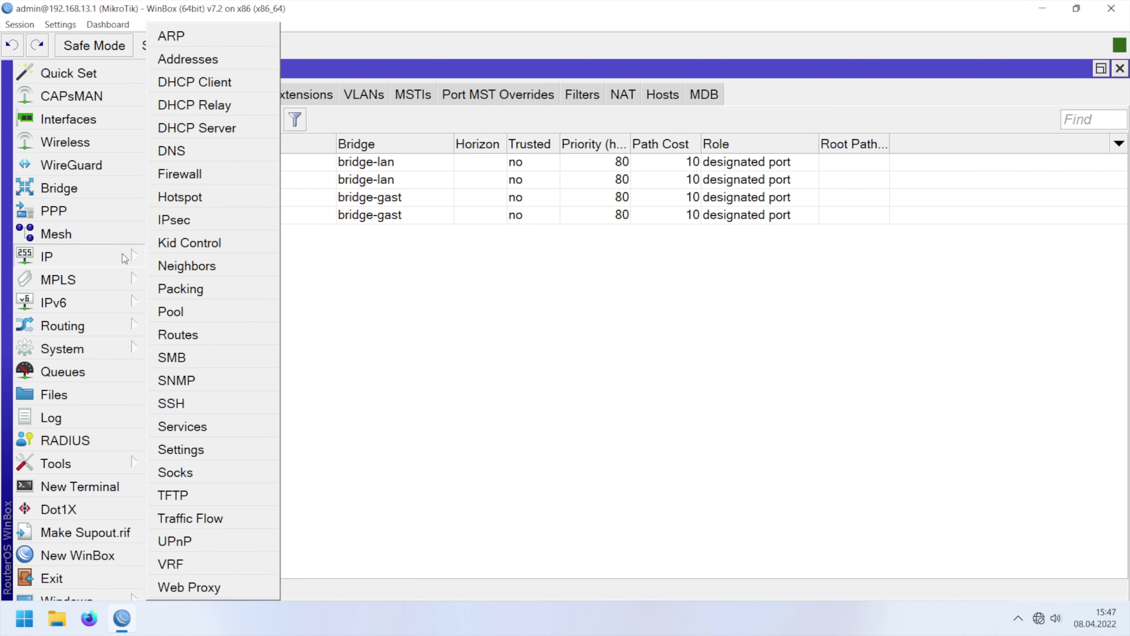
click(227, 133)
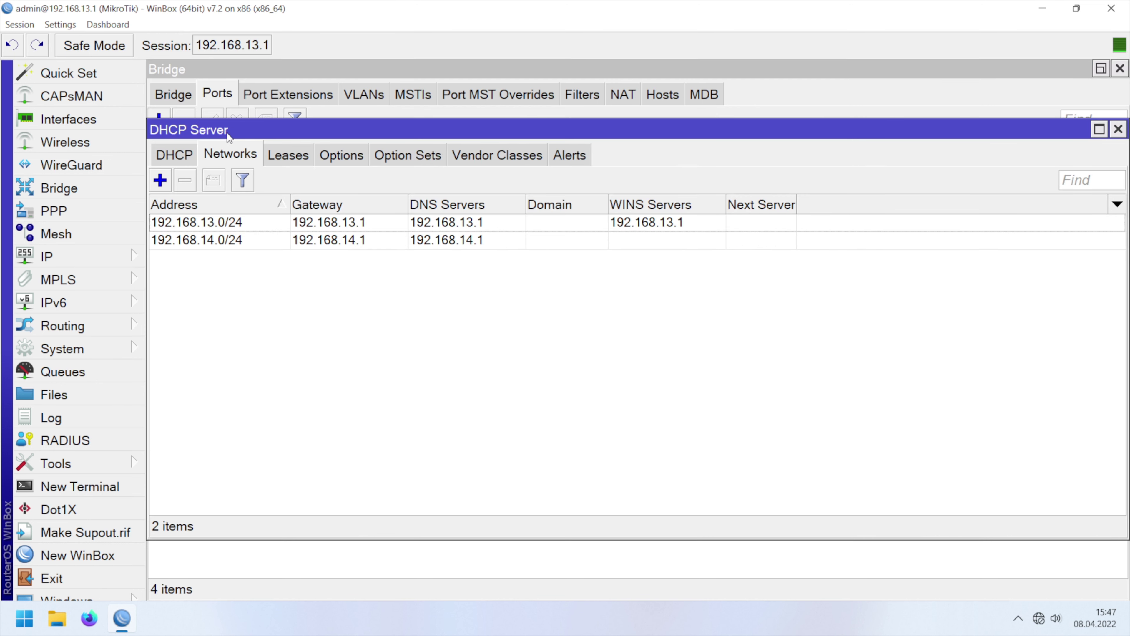
click(187, 157)
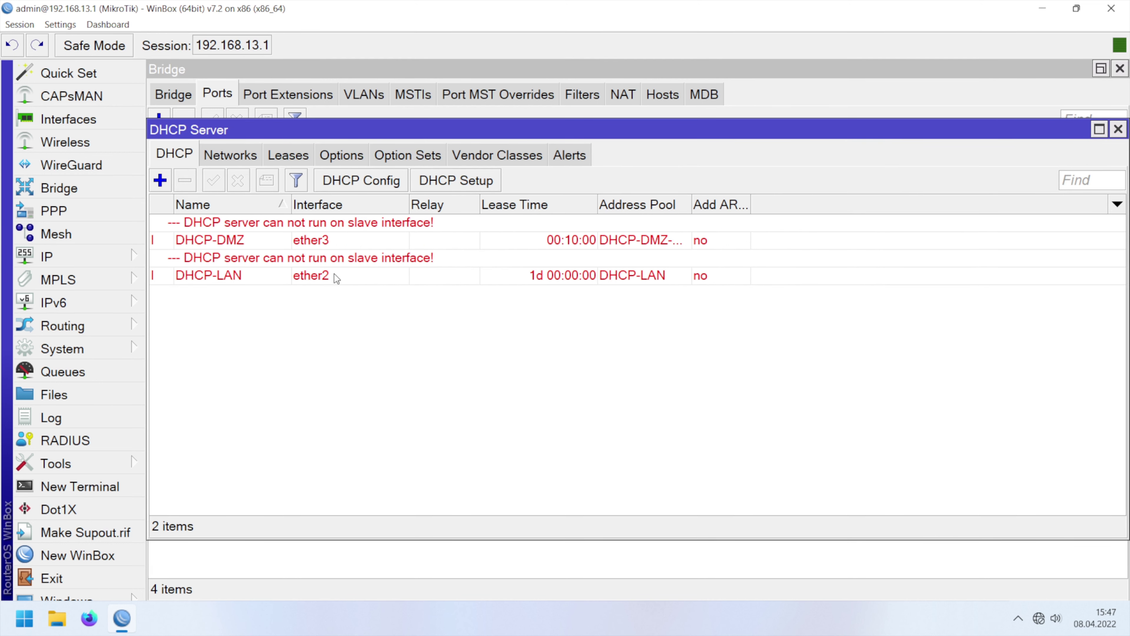
double_click(325, 243)
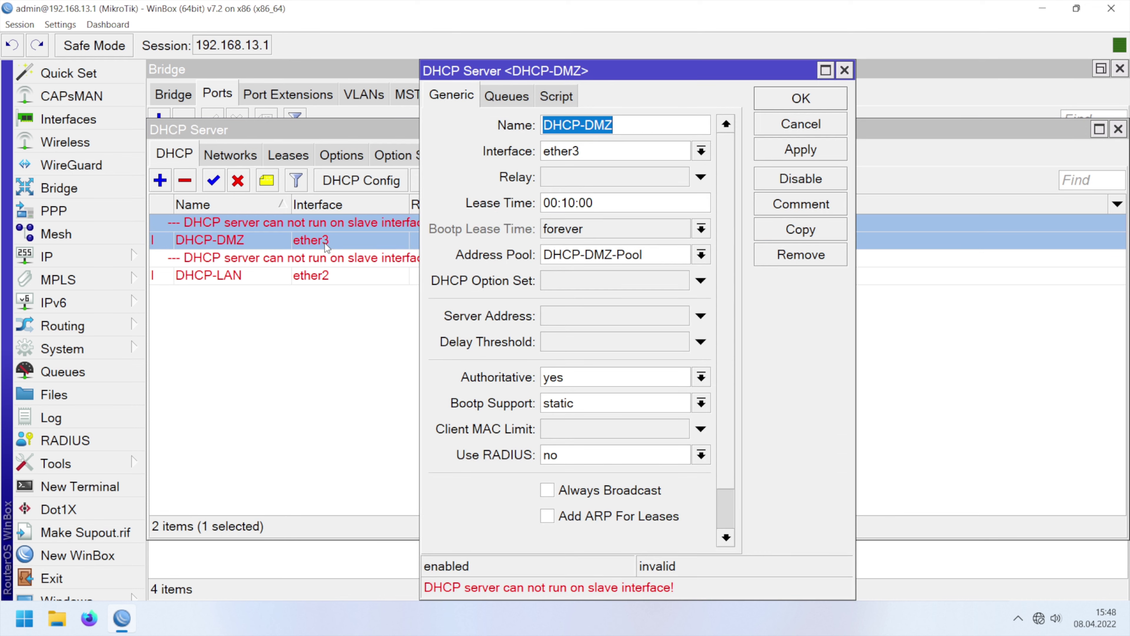
click(701, 152)
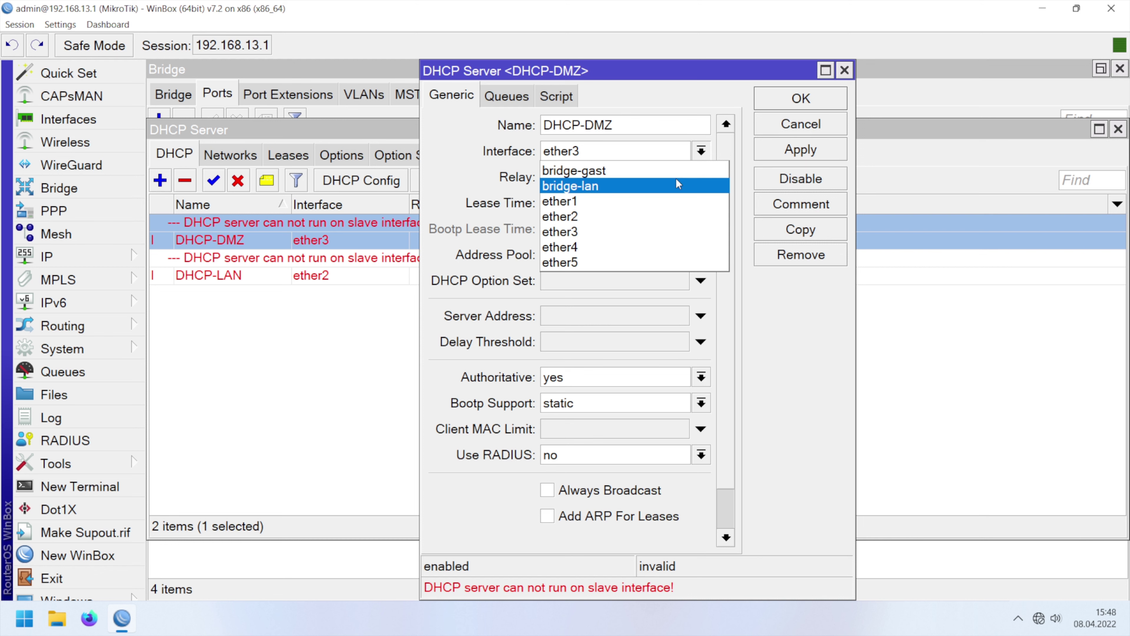
click(714, 173)
click(777, 155)
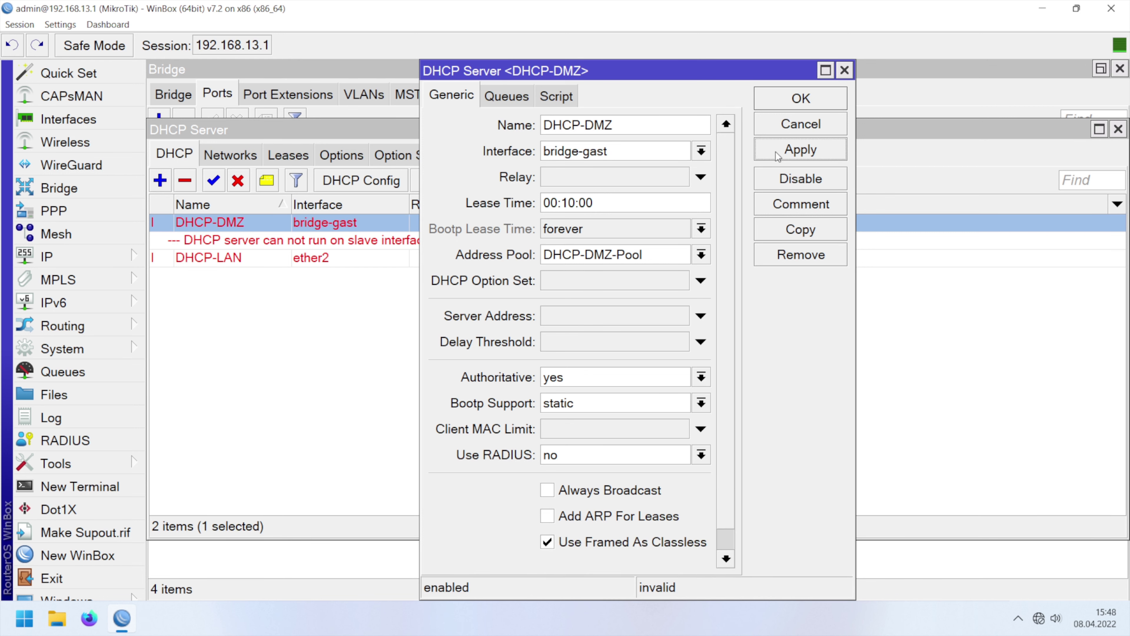
click(781, 99)
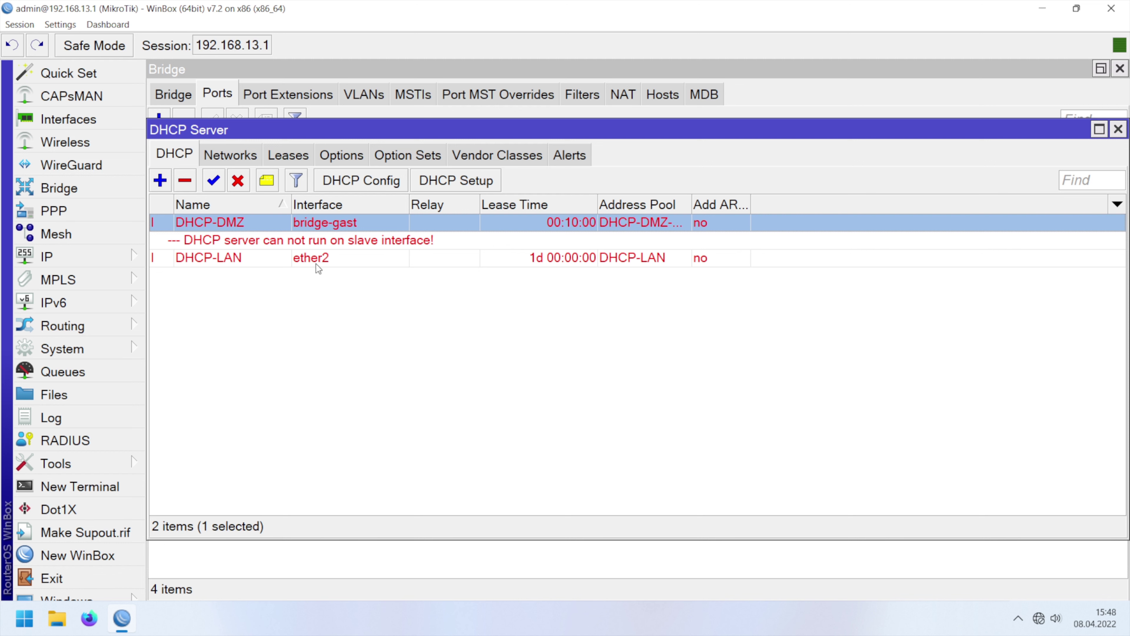
Change the interface of the DHCP-LAN server to bridge-lan
double_click(299, 258)
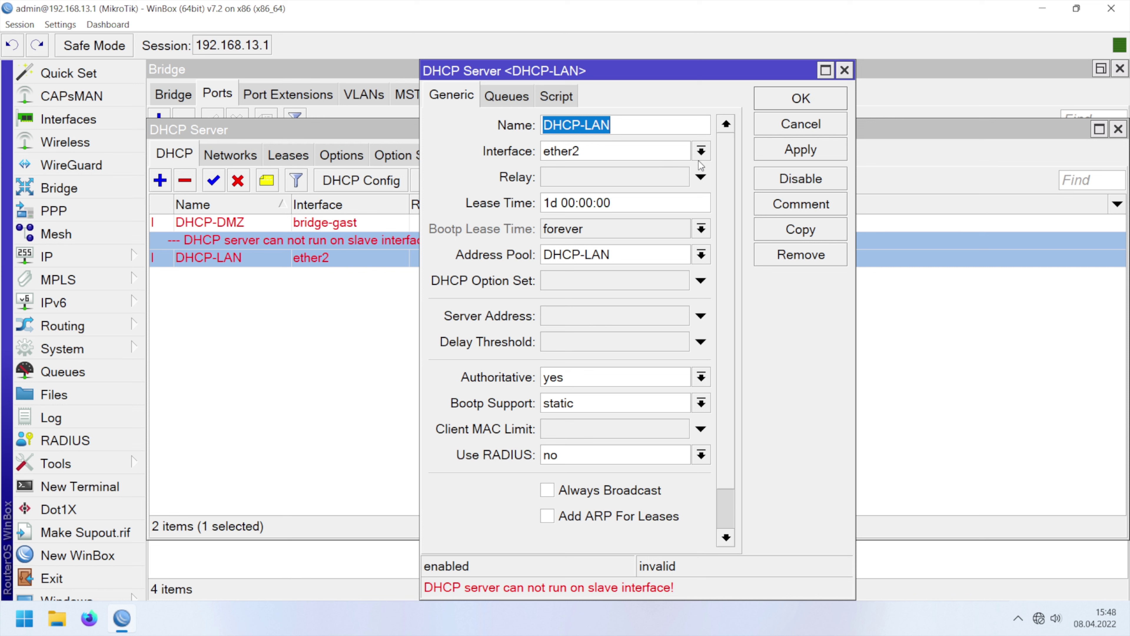
click(701, 151)
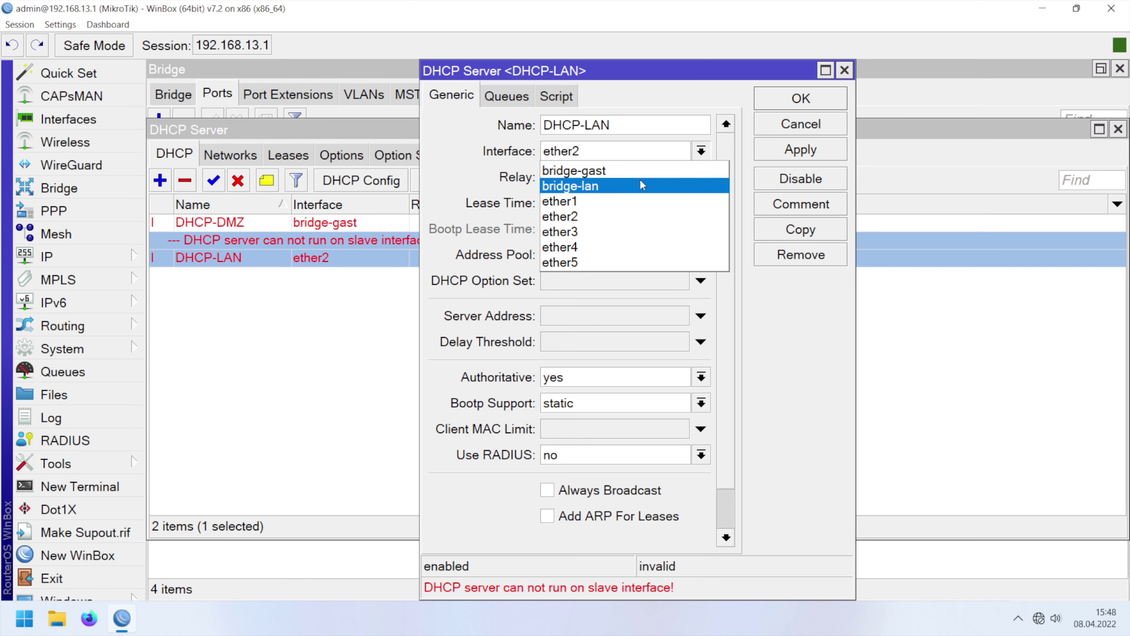
click(606, 187)
click(777, 155)
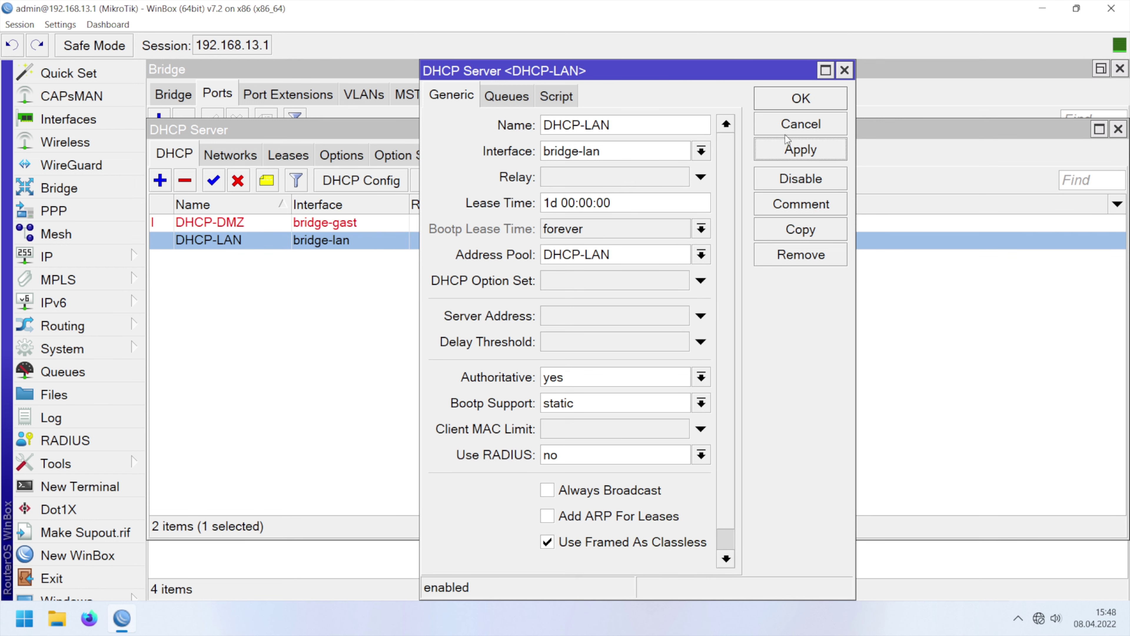
click(800, 98)
click(331, 266)
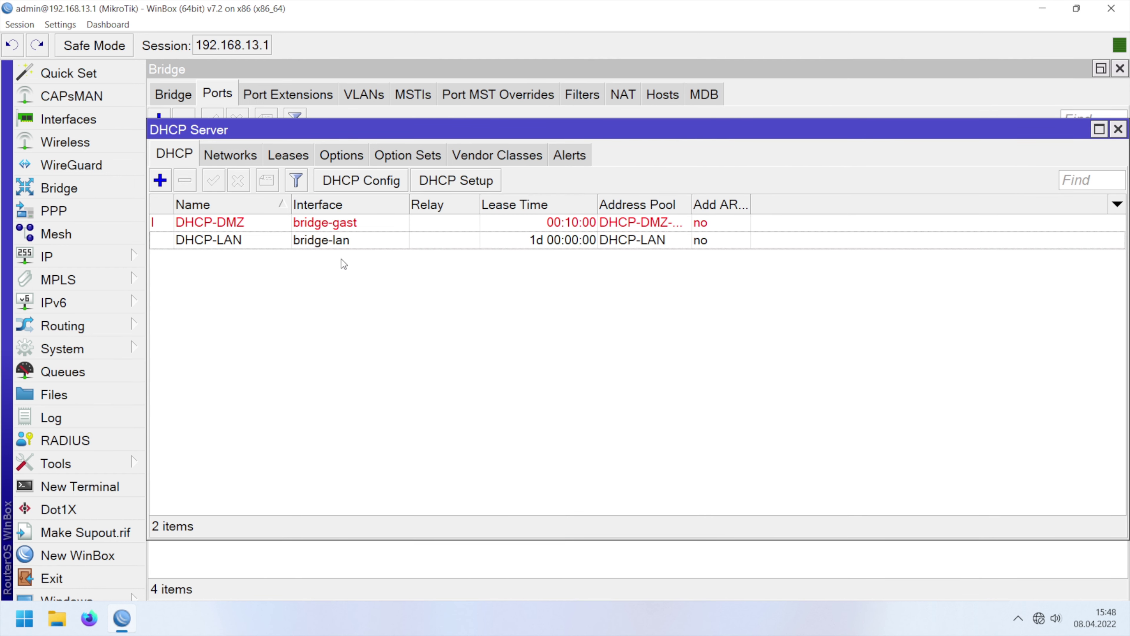
click(348, 244)
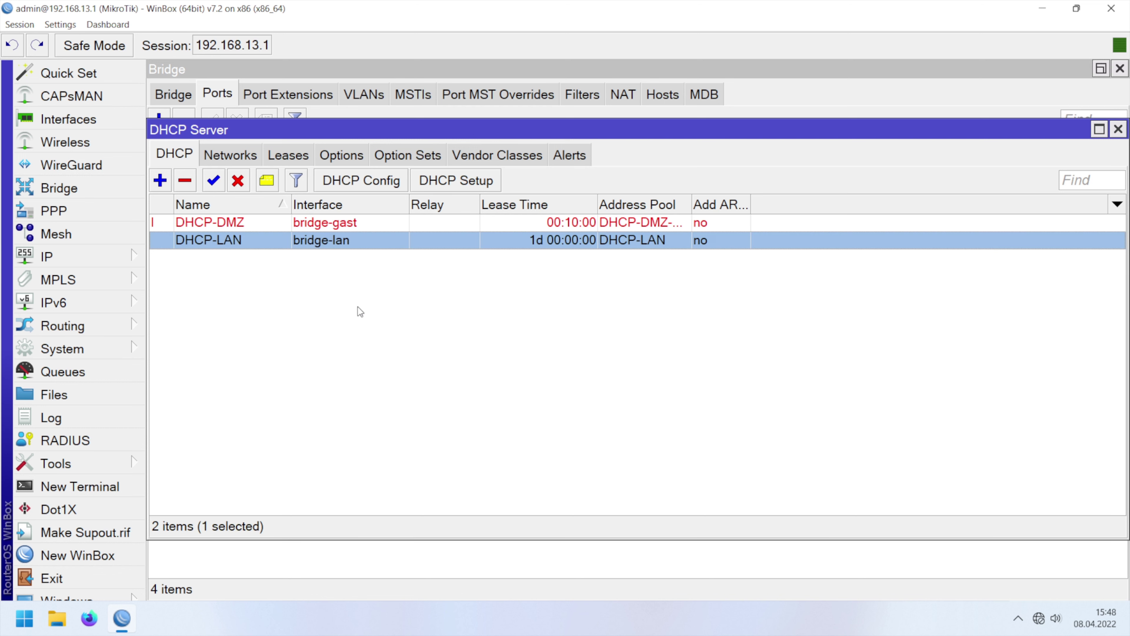
click(159, 225)
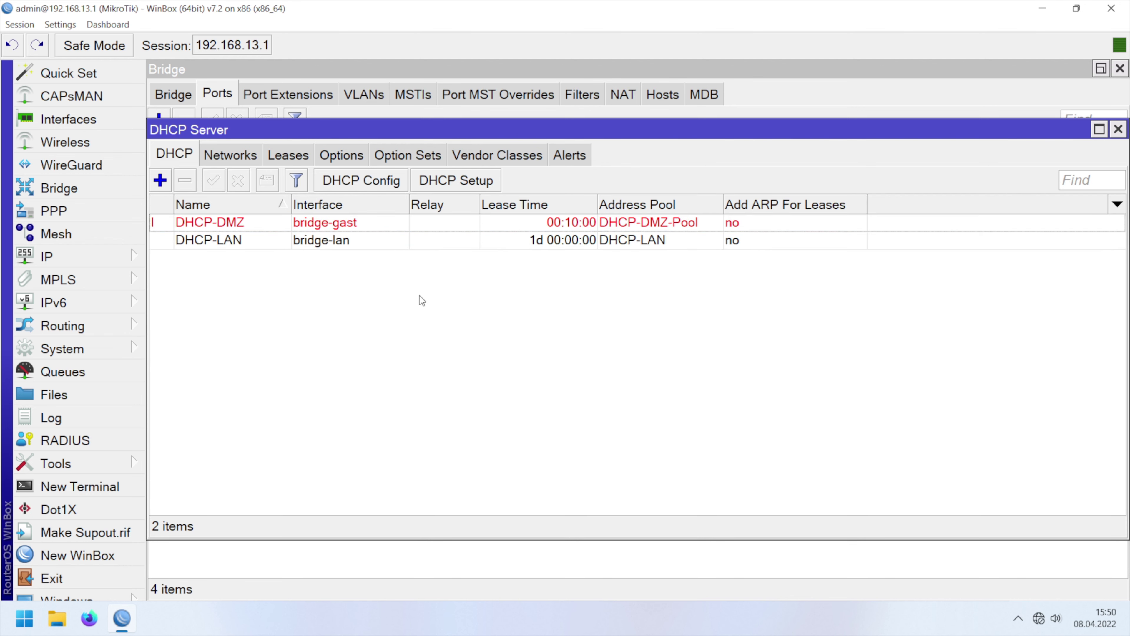
Reassign the IP address 192.168.13.1/24 to the bridge-lan interface
click(126, 263)
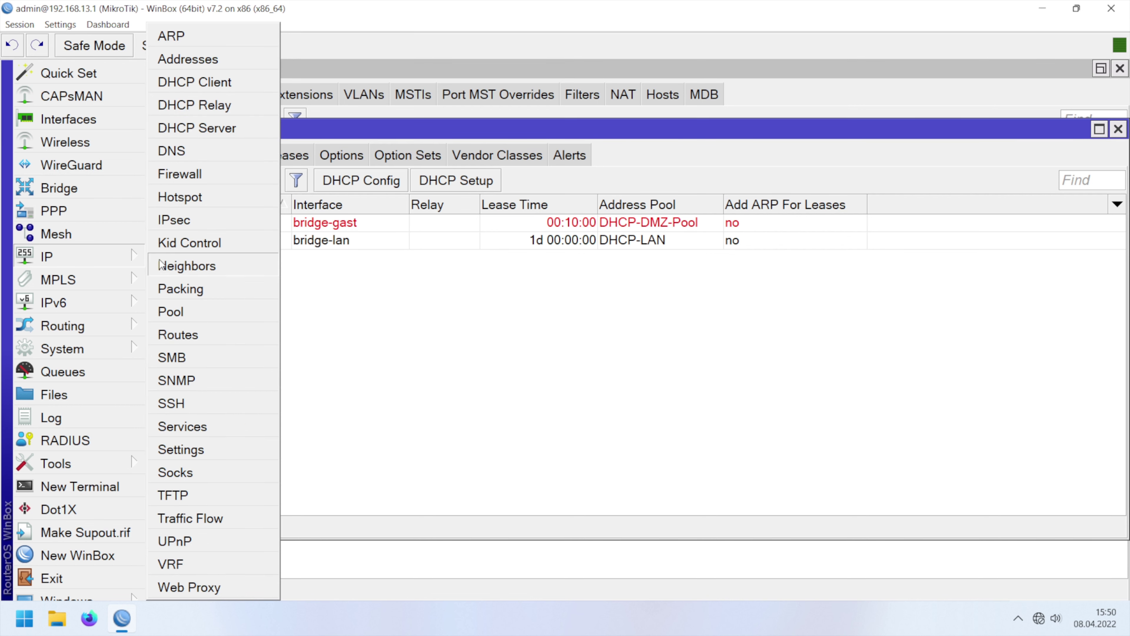
click(228, 59)
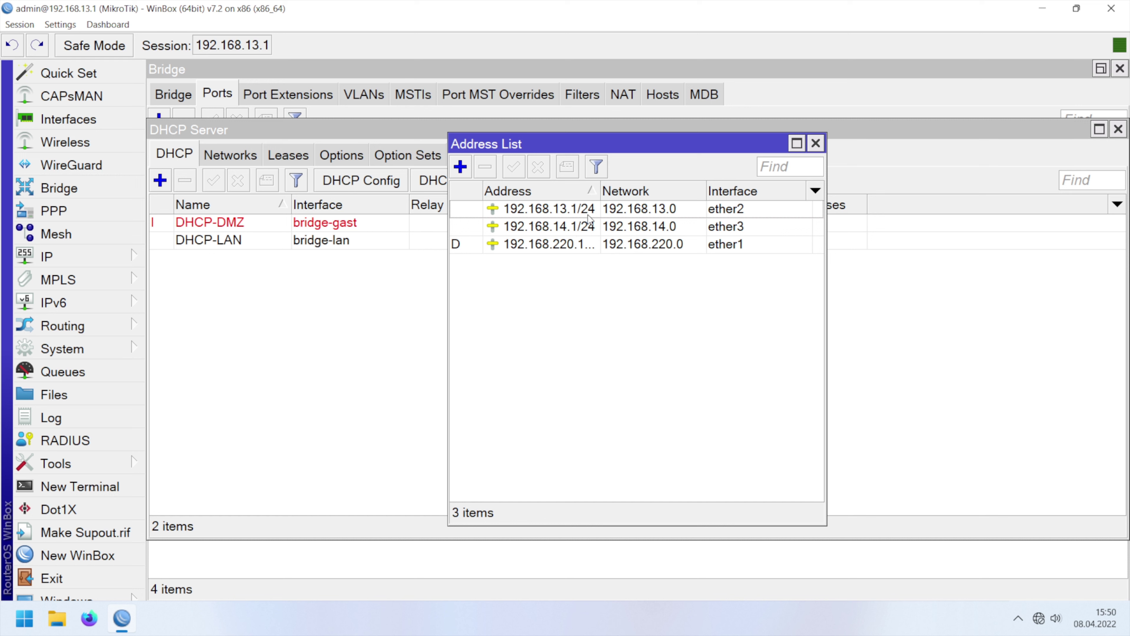
double_click(570, 216)
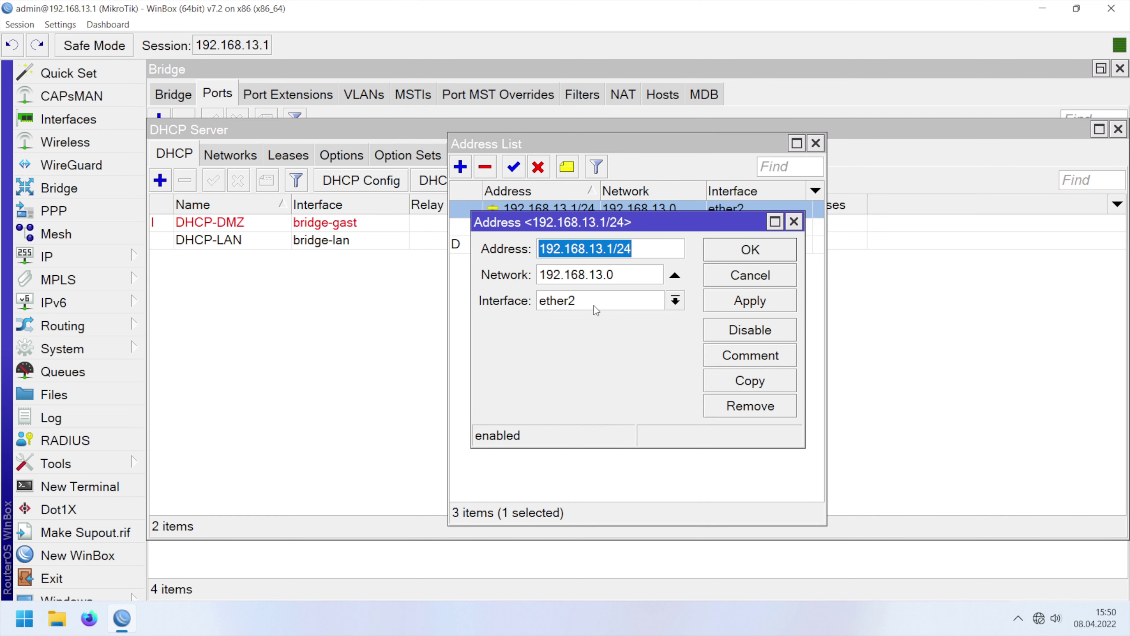
click(675, 300)
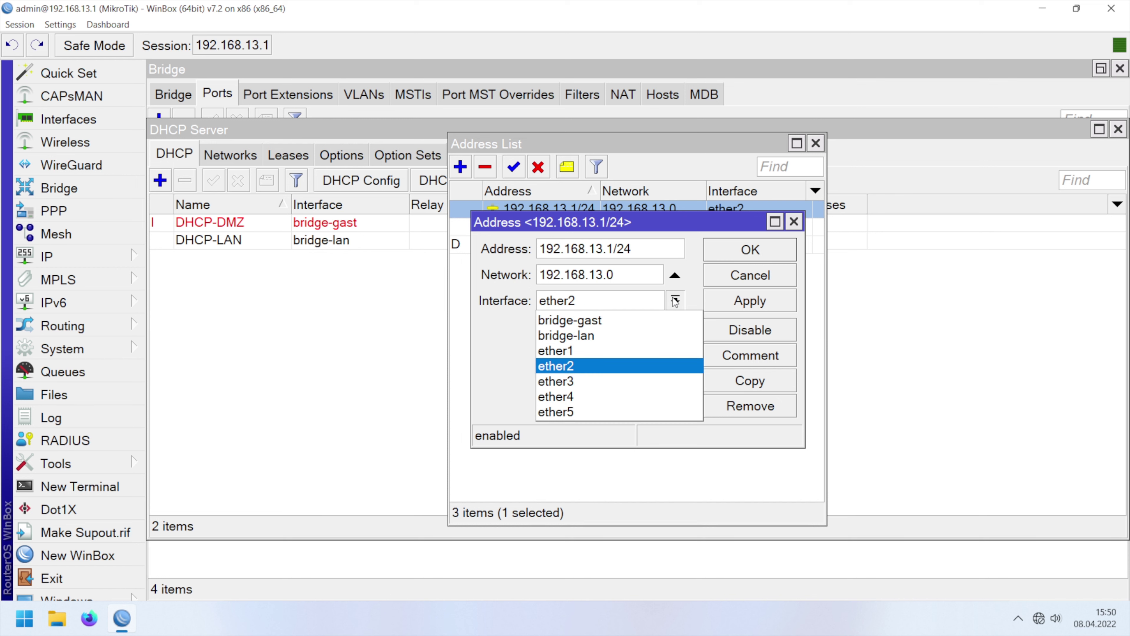
click(654, 344)
click(739, 302)
click(747, 257)
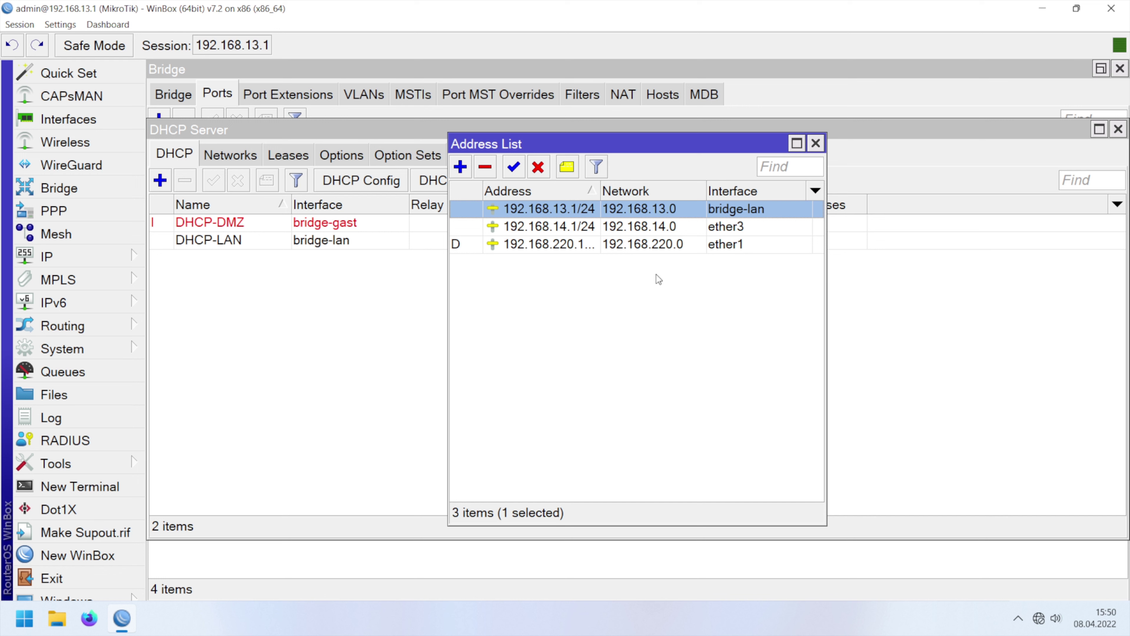
Reassign the IP address 192.168.14.1/24 to the bridge-gast interface
double_click(606, 229)
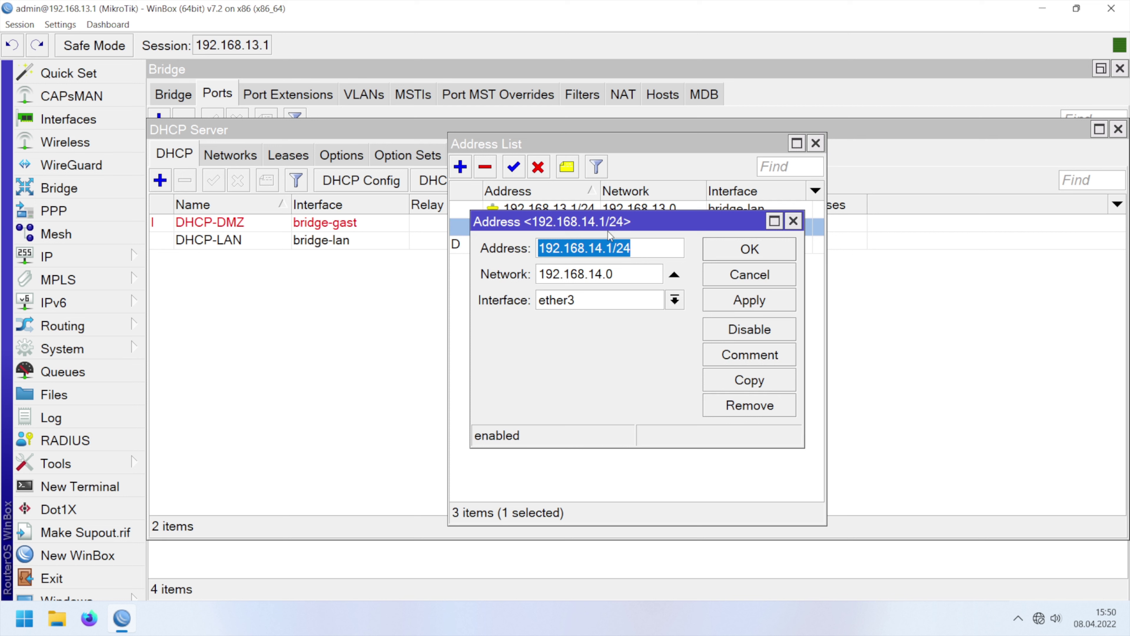
click(674, 301)
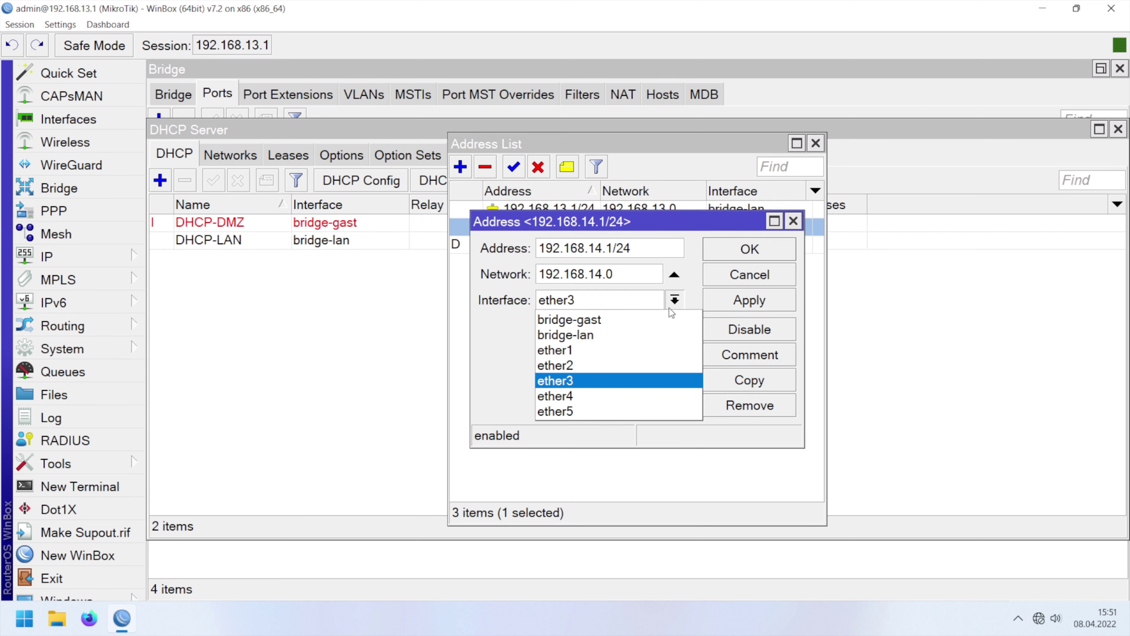
click(664, 320)
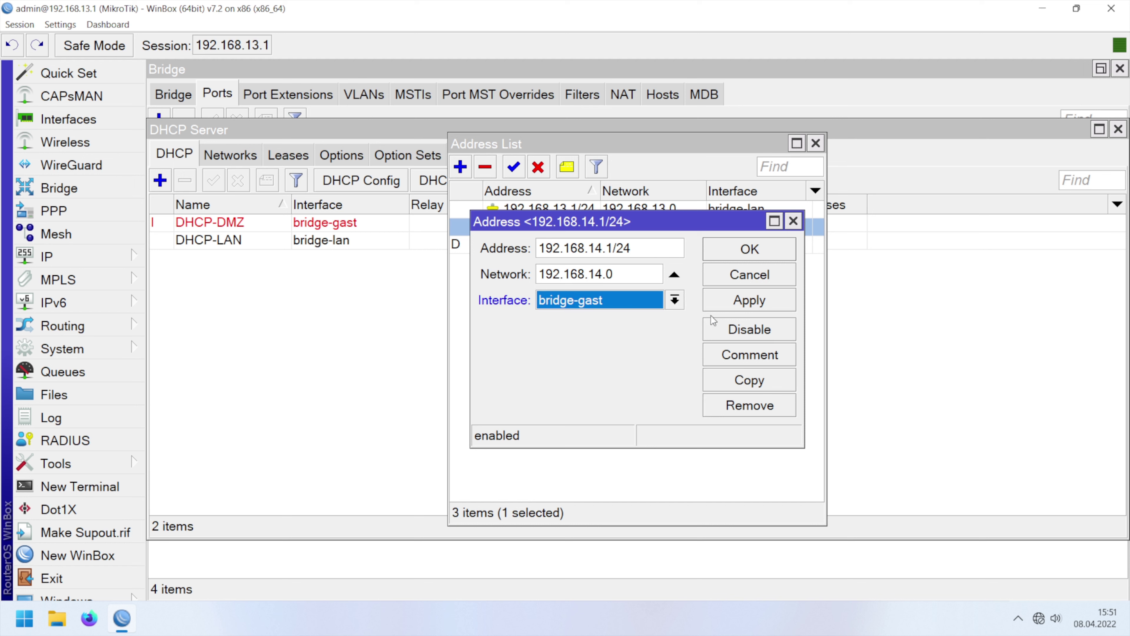
click(758, 300)
click(749, 249)
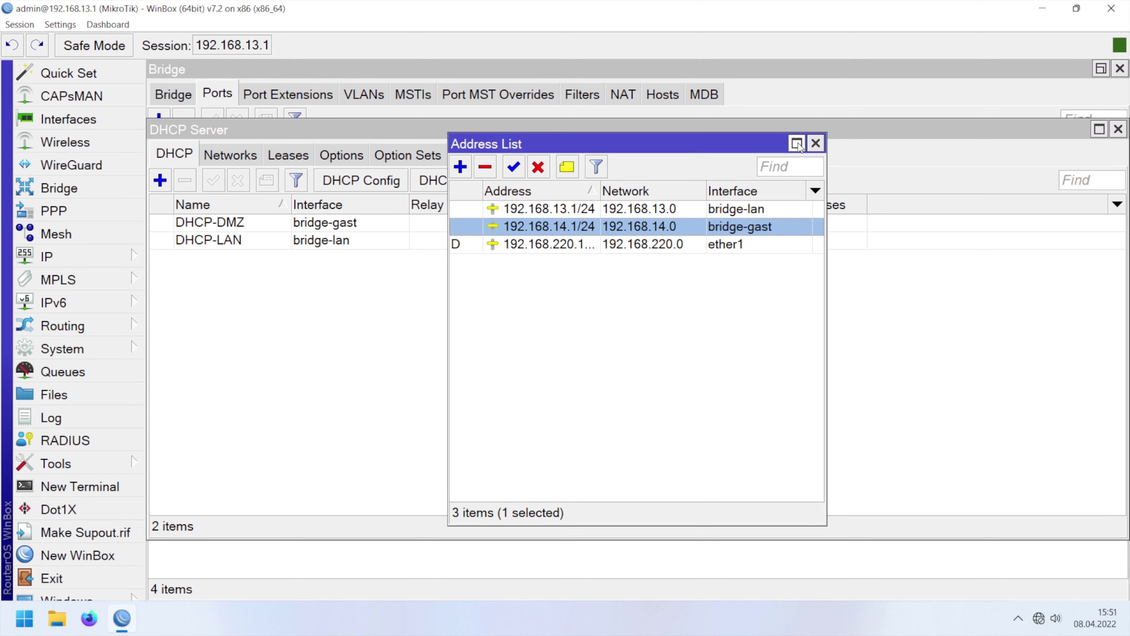
Close the address list and DHCP server windows and display the list of bridge interfaces
click(815, 143)
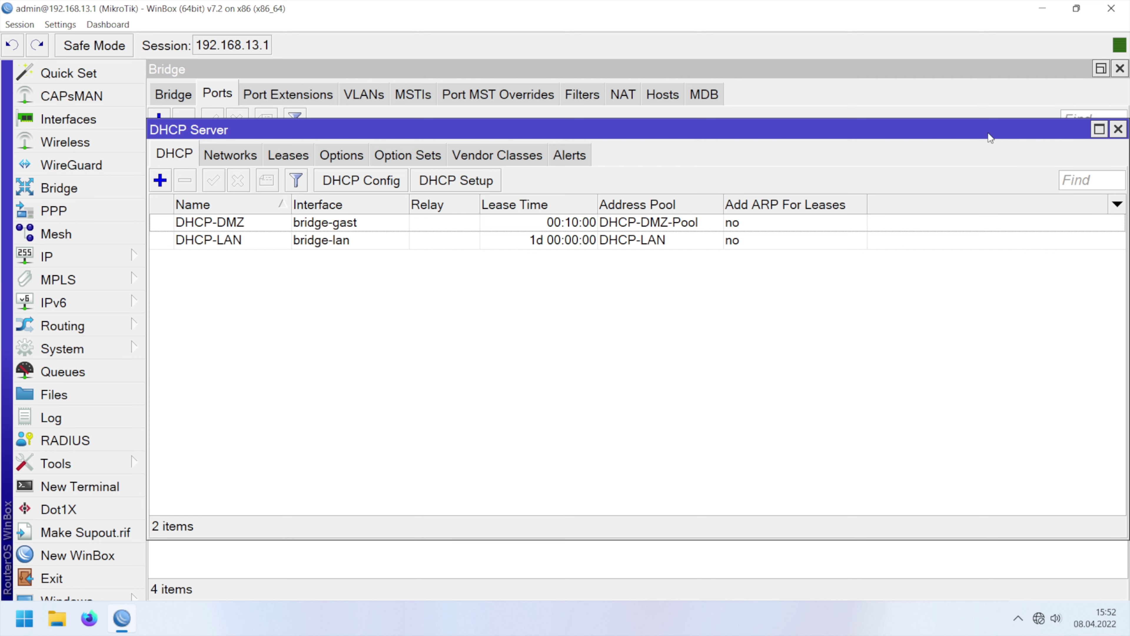
click(1118, 130)
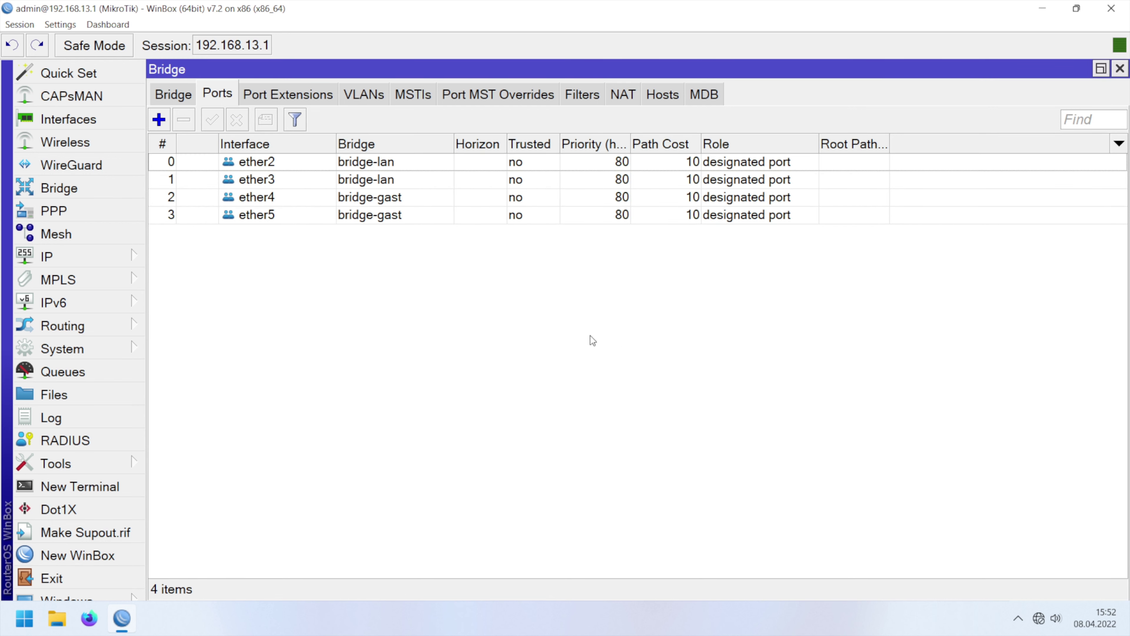
click(175, 96)
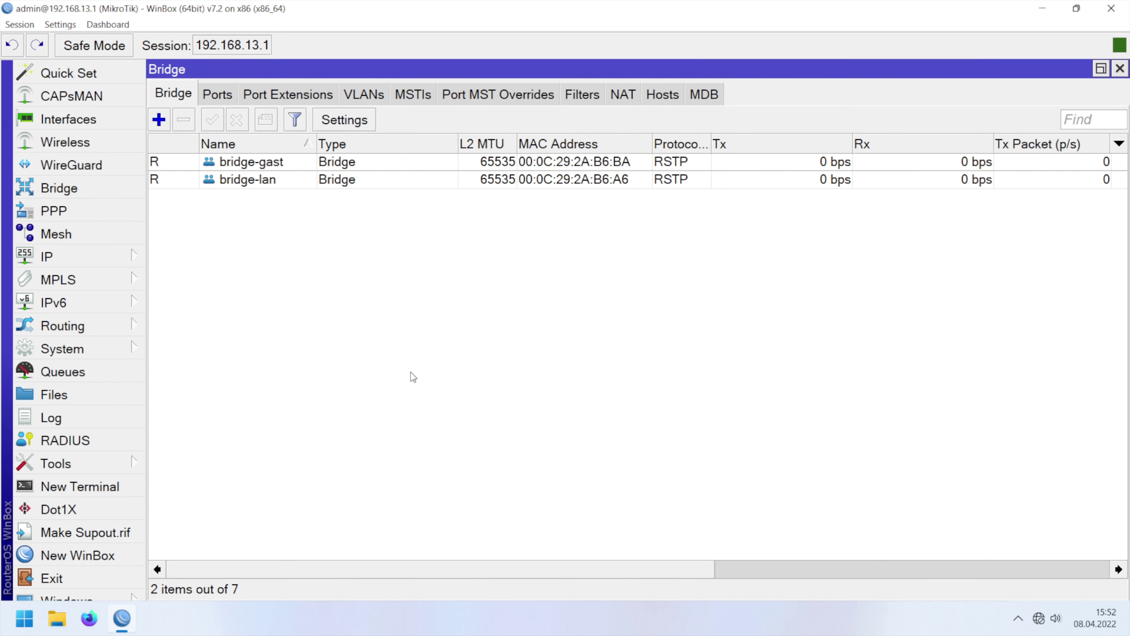